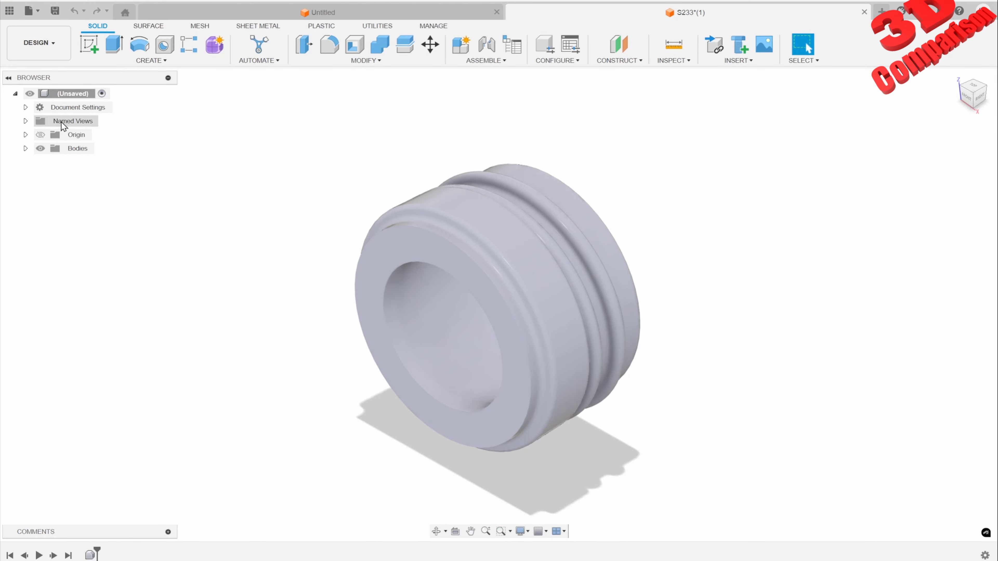
{"action": "right_click", "coordinate": [76, 93]}
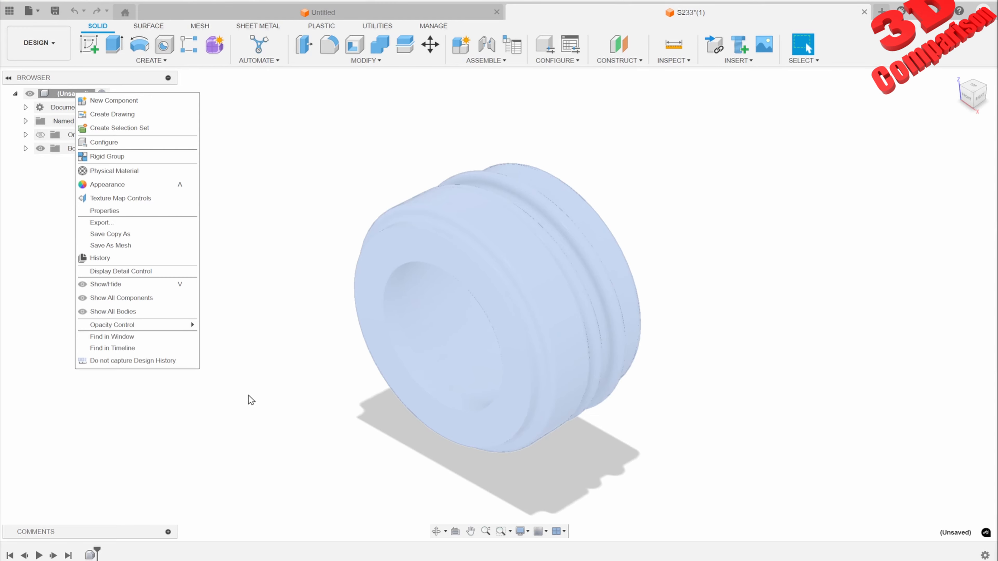
{"action": "left_click", "coordinate": [256, 338]}
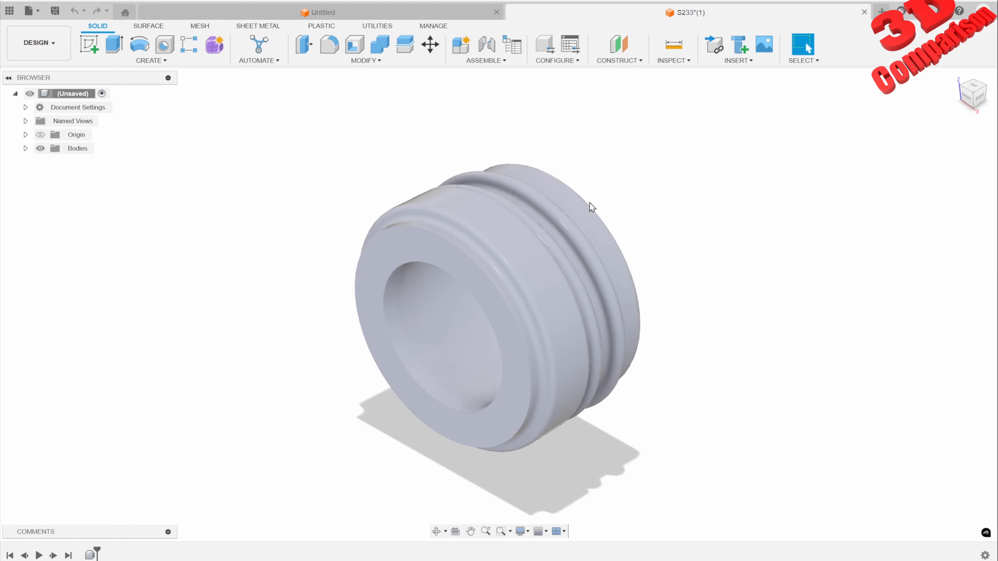
Step: Rotate the threaded neck body 90 degrees about the origin's X axis so its opening faces up
{"action": "left_click", "coordinate": [430, 44]}
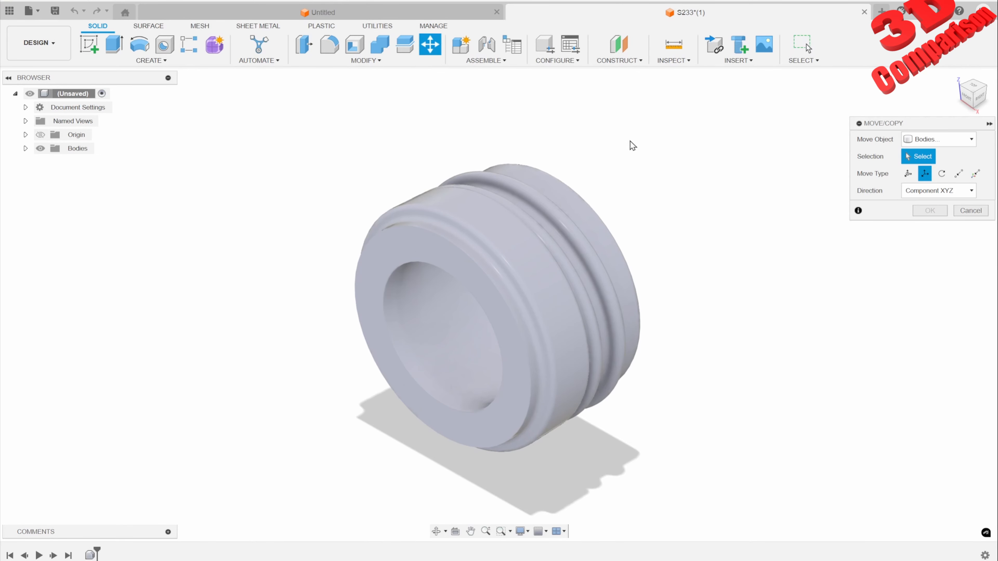
{"action": "left_click", "coordinate": [942, 173]}
{"action": "left_click", "coordinate": [596, 233]}
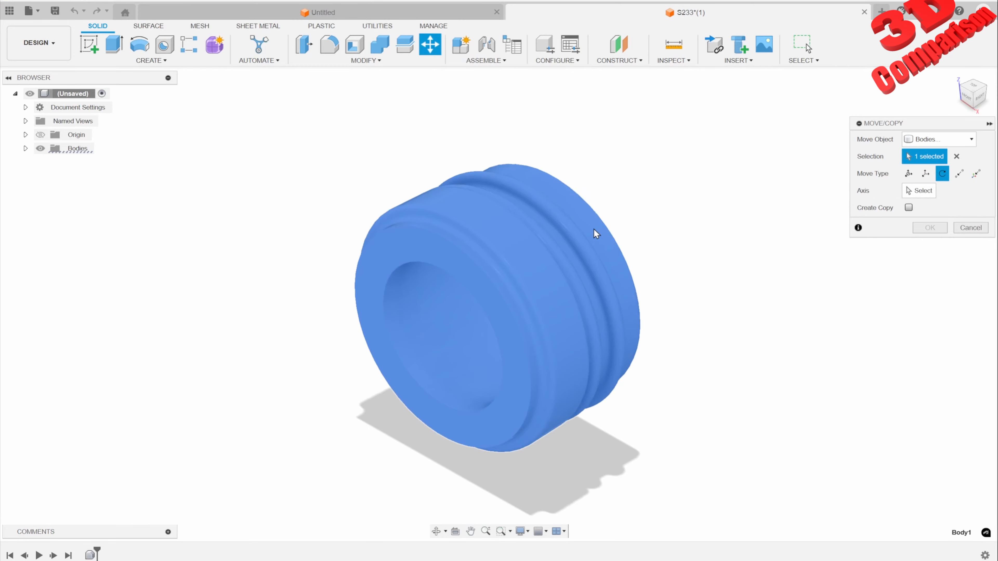
{"action": "left_click", "coordinate": [919, 190]}
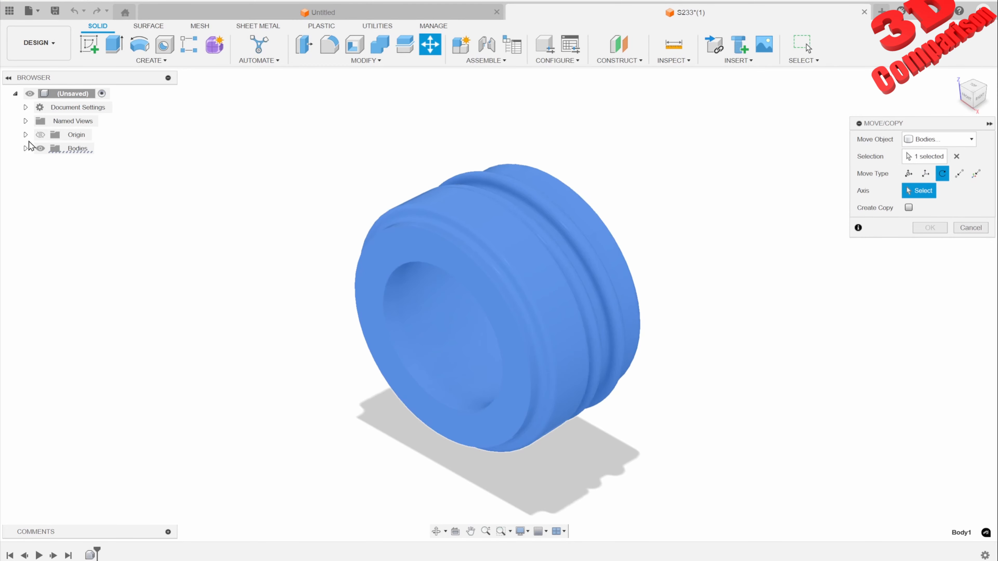
{"action": "left_click", "coordinate": [40, 134]}
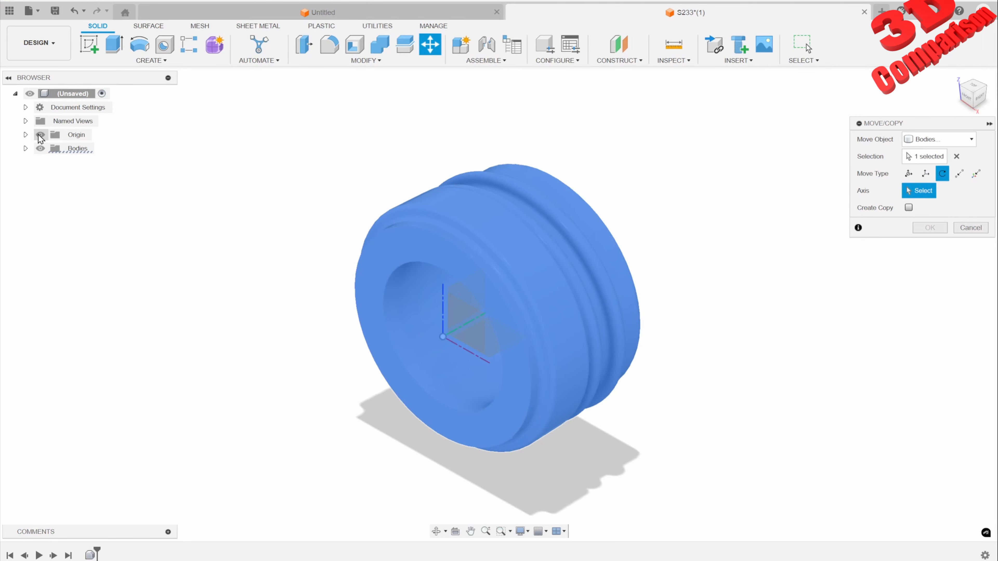
{"action": "left_click", "coordinate": [460, 346]}
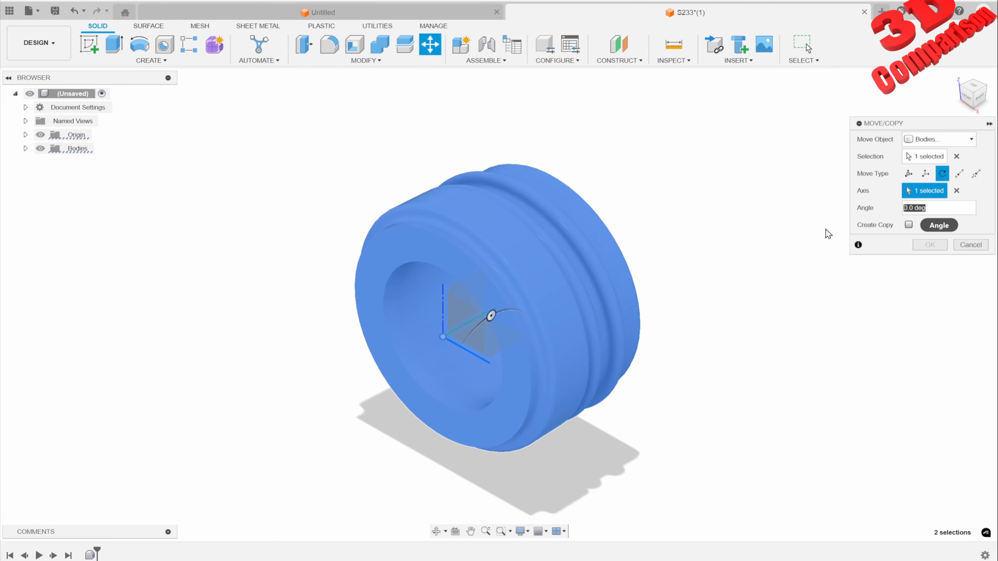
{"action": "type", "text": "90"}
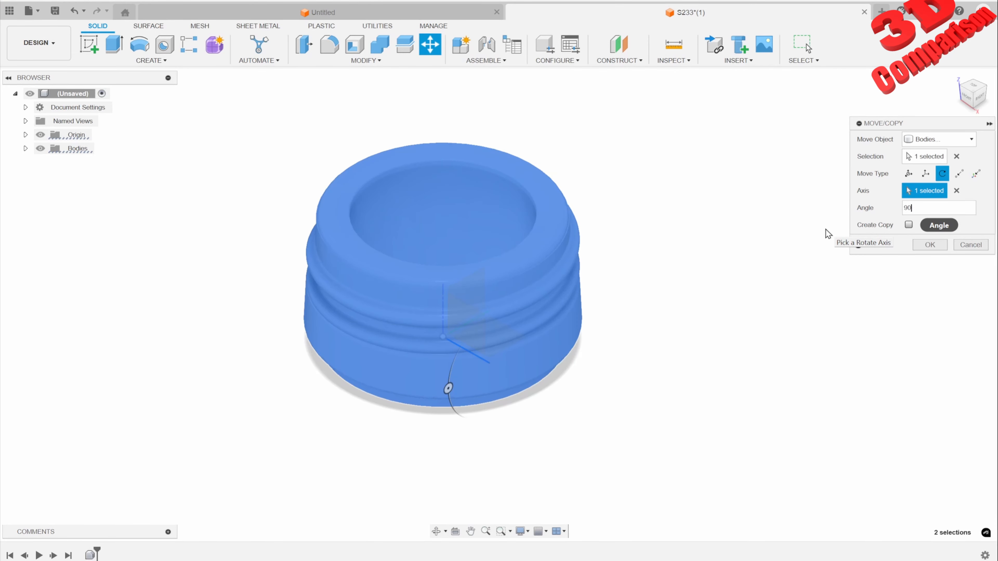
{"action": "left_click", "coordinate": [935, 244]}
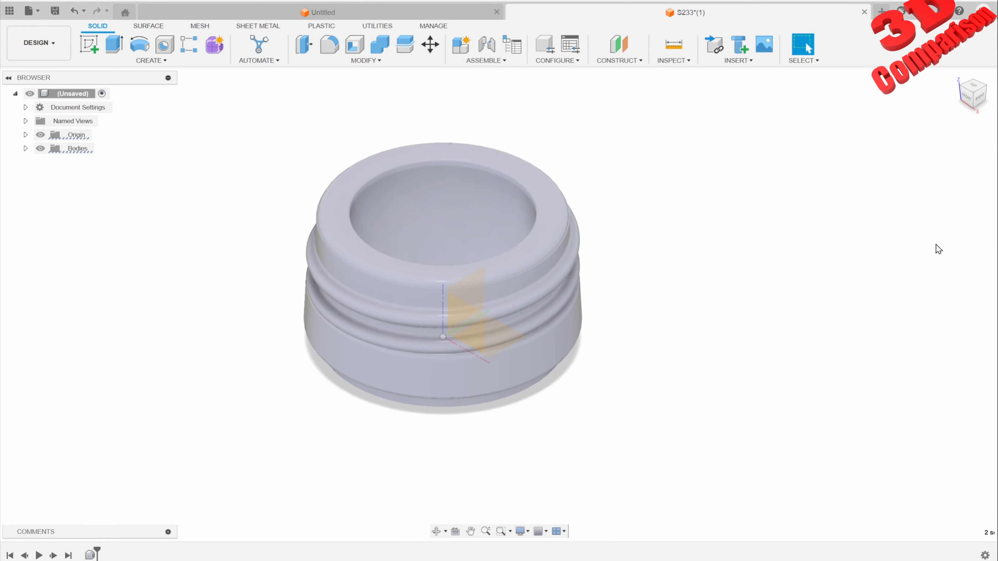
{"action": "right_click", "coordinate": [104, 554]}
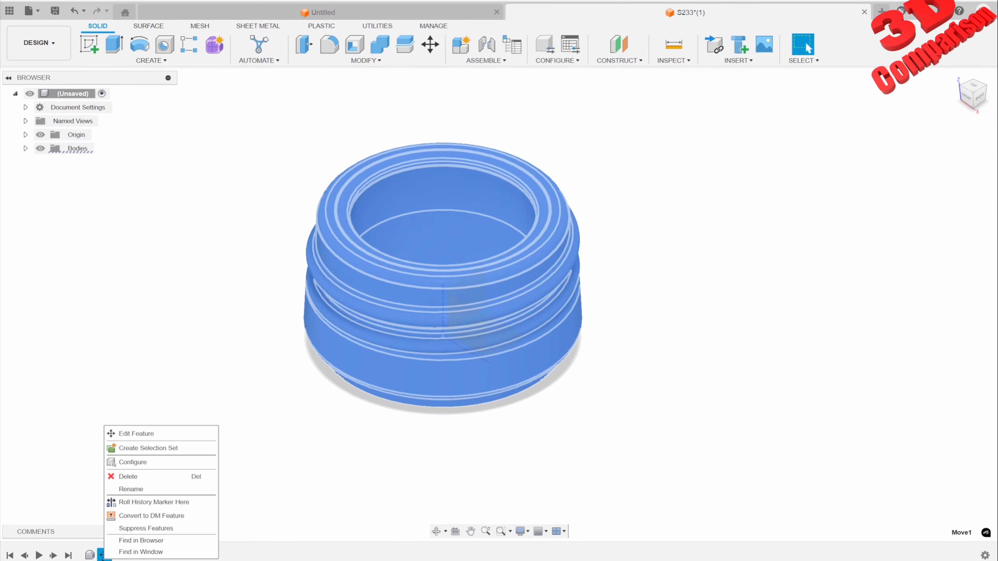
{"action": "left_click", "coordinate": [674, 318]}
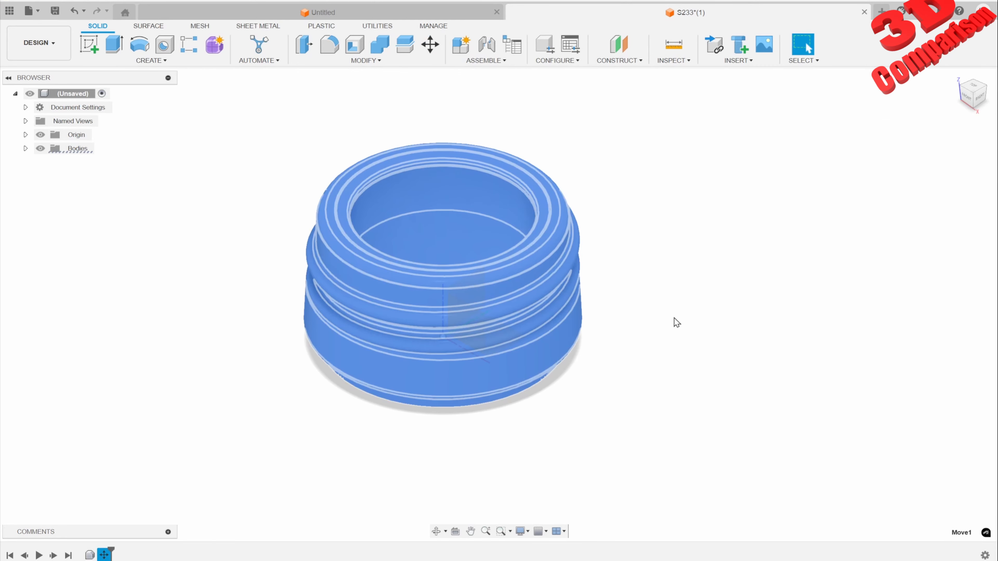
{"action": "scroll", "coordinate": [650, 291], "scroll_direction": "down", "scroll_amount": 4}
{"action": "left_click", "coordinate": [696, 230]}
Step: Move the neck body 200 mm along the Z direction
{"action": "left_click", "coordinate": [430, 43]}
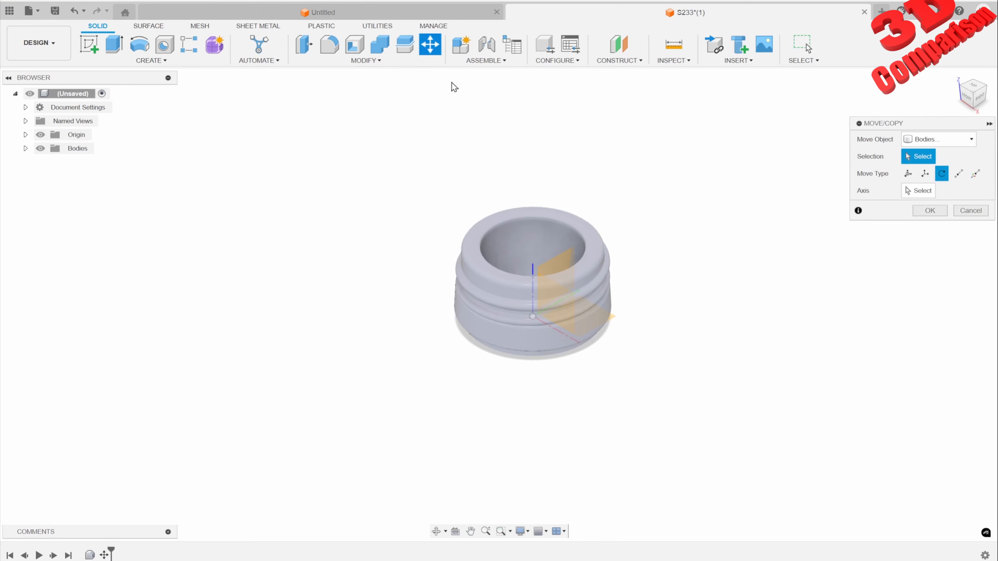
{"action": "left_click", "coordinate": [585, 240]}
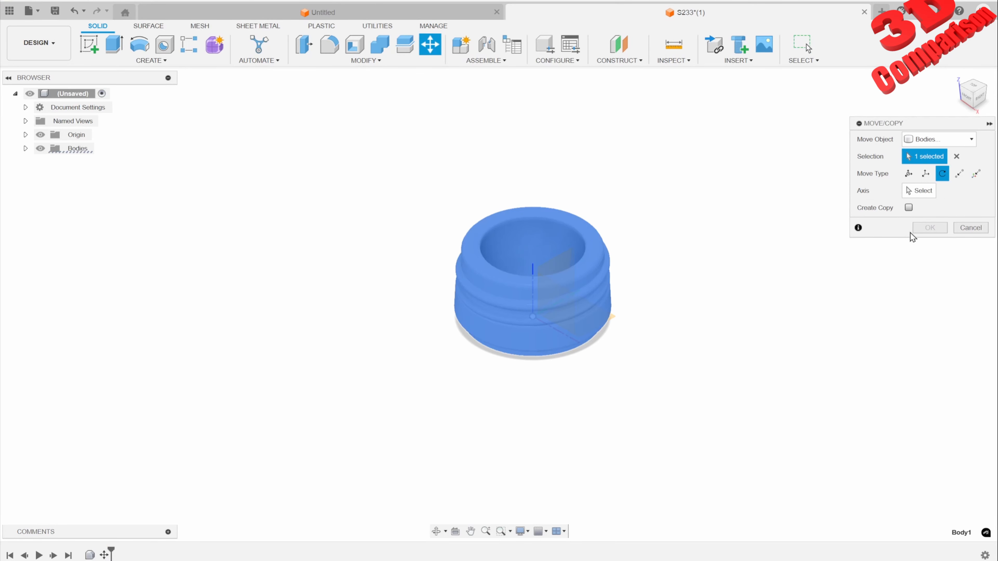
{"action": "left_click", "coordinate": [925, 173]}
{"action": "left_click", "coordinate": [937, 242]}
{"action": "type", "text": "2"}
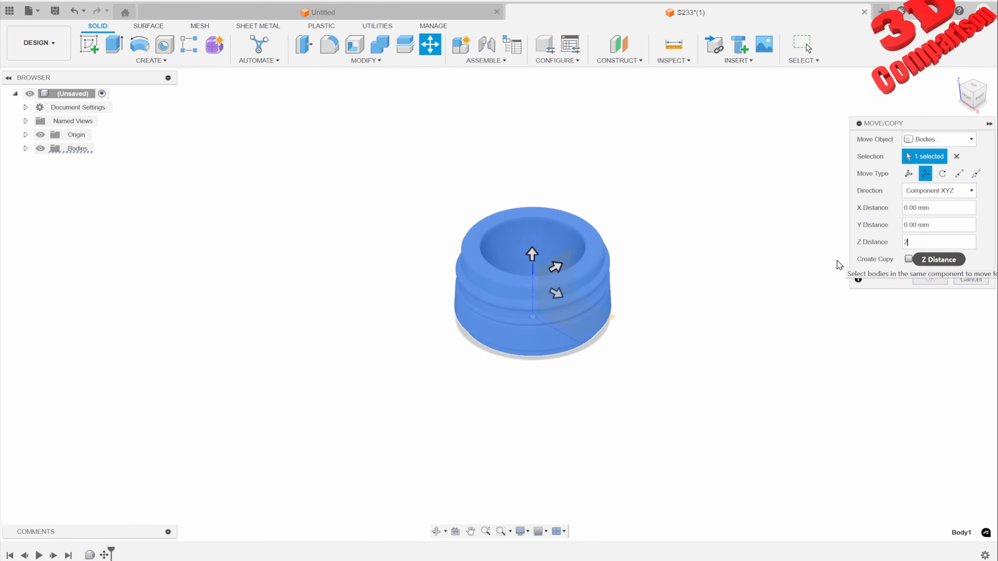
{"action": "type", "text": "00"}
{"action": "left_click", "coordinate": [924, 280]}
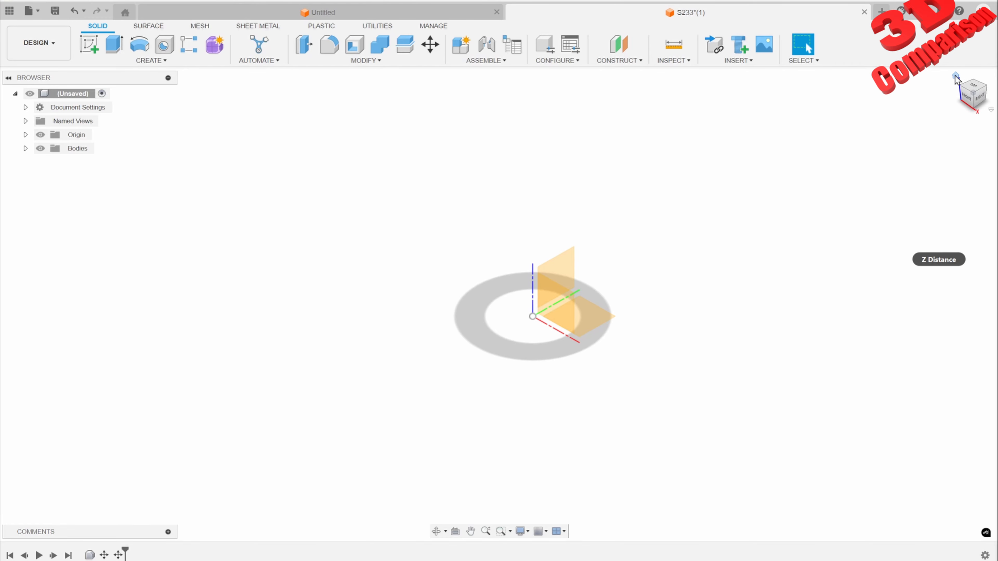
{"action": "left_click", "coordinate": [956, 77]}
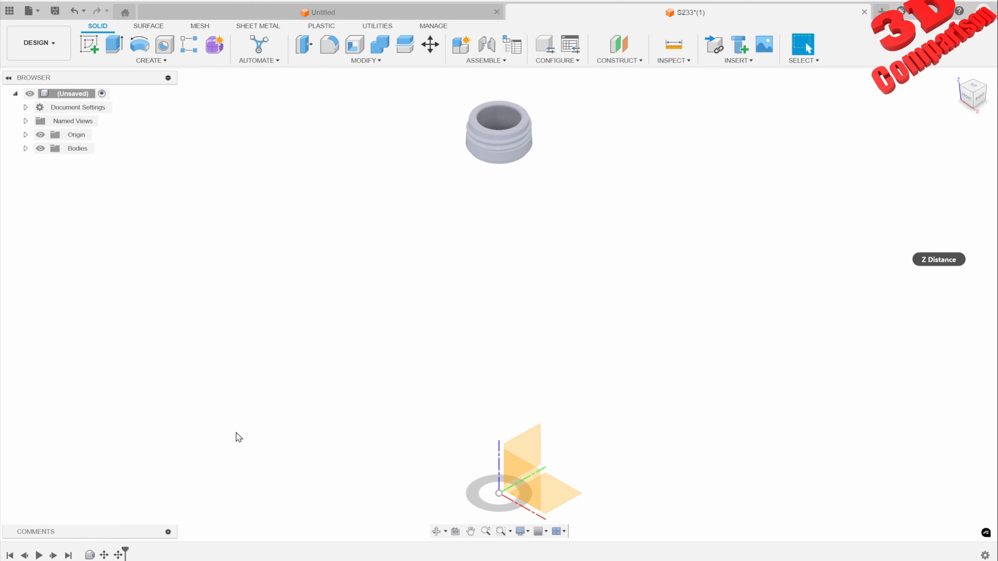
Step: Edit the second move feature and set its Z distance to 175 mm
{"action": "right_click", "coordinate": [125, 553]}
{"action": "left_click", "coordinate": [173, 432]}
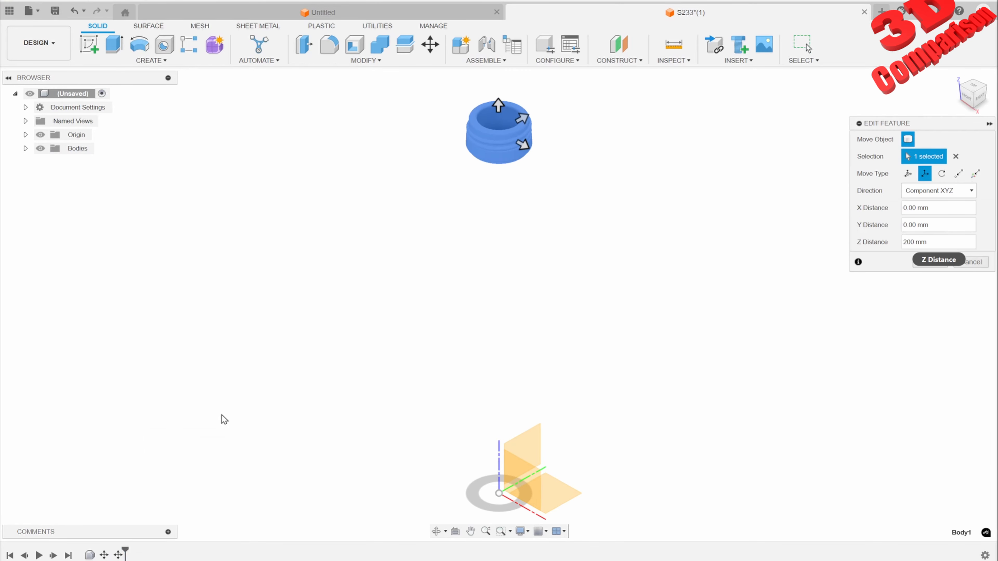
{"action": "left_click_drag", "start_coordinate": [946, 242], "coordinate": [859, 242]}
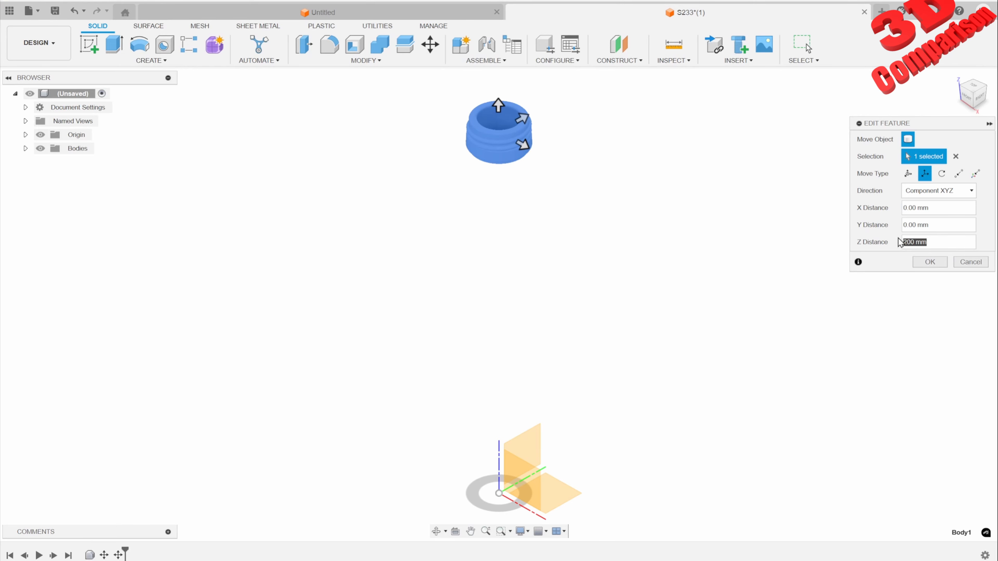
{"action": "type", "text": "175"}
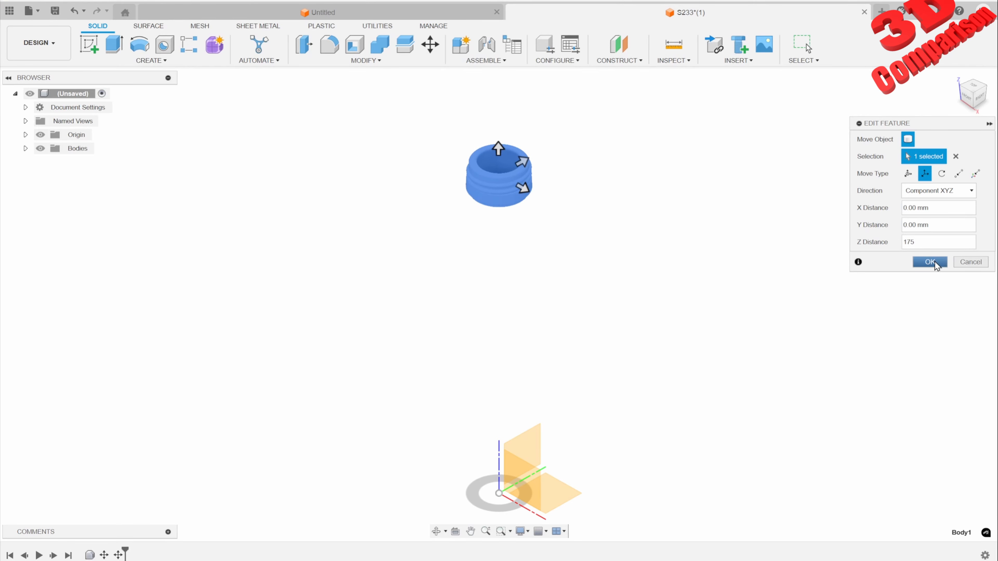
{"action": "left_click", "coordinate": [937, 265]}
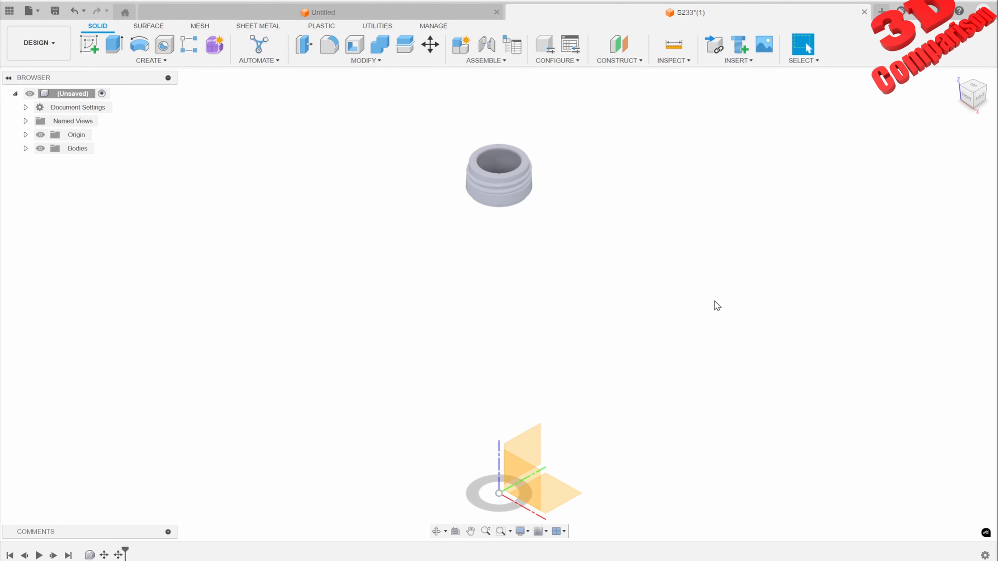
{"action": "right_click", "coordinate": [119, 554]}
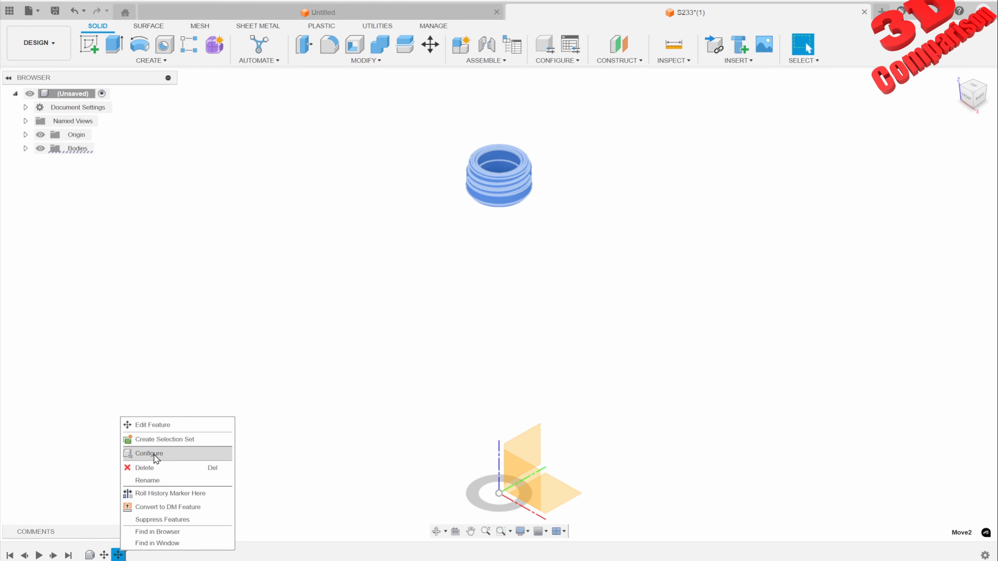
{"action": "left_click", "coordinate": [454, 336]}
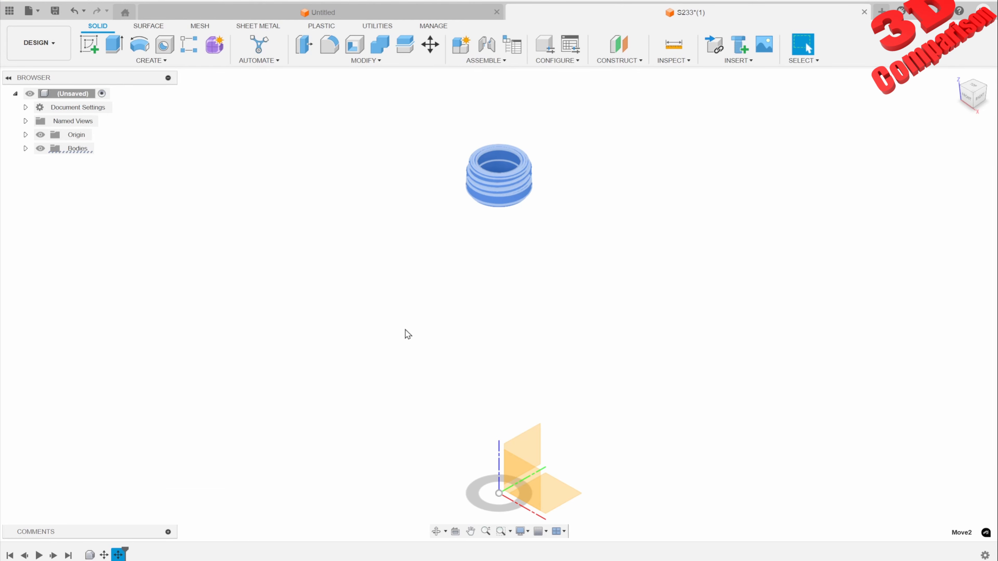
{"action": "left_click", "coordinate": [377, 287]}
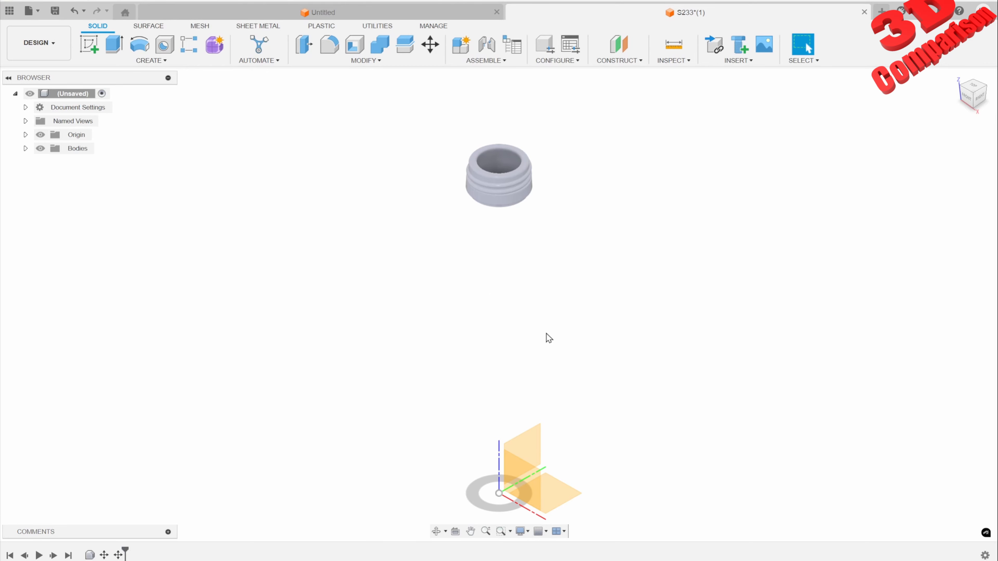
Step: Start a sketch on the YZ plane and draw a vertical line about 32 mm down from the neck's lower edge, continued by an outward horizontal shoulder
{"action": "middle_click_drag", "start_coordinate": [547, 333], "coordinate": [588, 299], "text": "shift"}
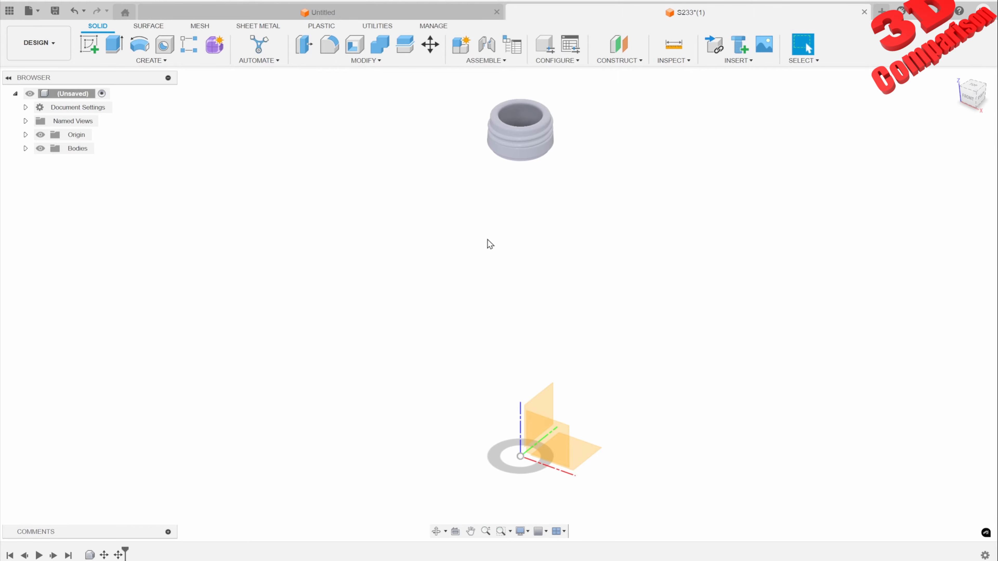
{"action": "left_click", "coordinate": [95, 48]}
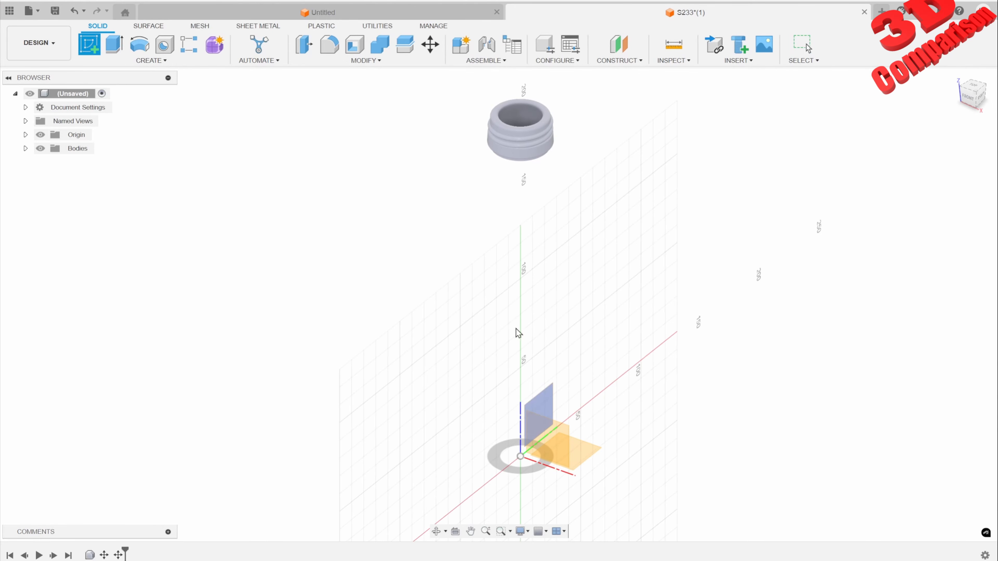
{"action": "left_click", "coordinate": [555, 404]}
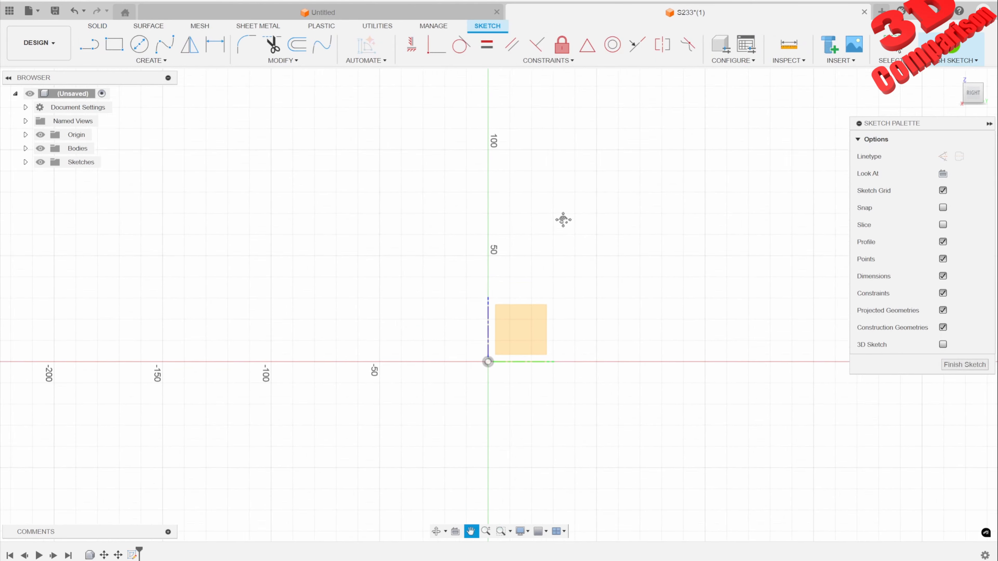
{"action": "left_click", "coordinate": [89, 44]}
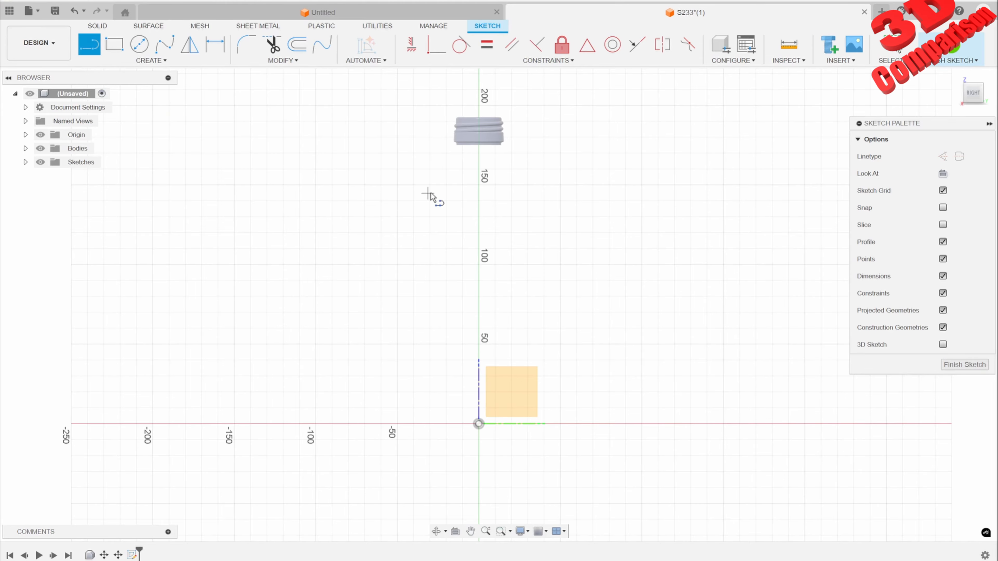
{"action": "scroll", "coordinate": [468, 161], "scroll_direction": "up", "scroll_amount": 4}
{"action": "scroll", "coordinate": [458, 142], "scroll_direction": "up", "scroll_amount": 2}
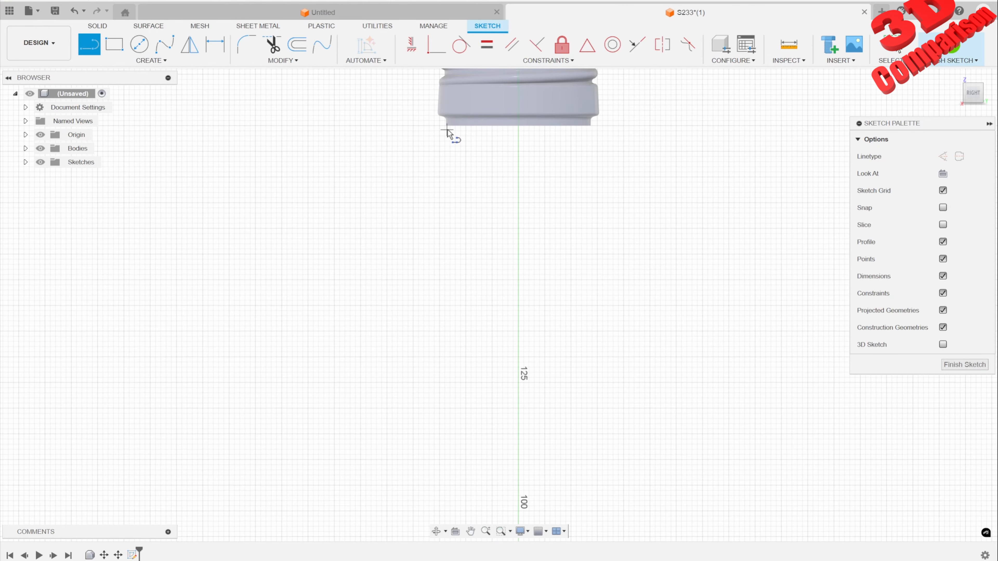
{"action": "left_click", "coordinate": [447, 130]}
{"action": "left_click", "coordinate": [447, 295]}
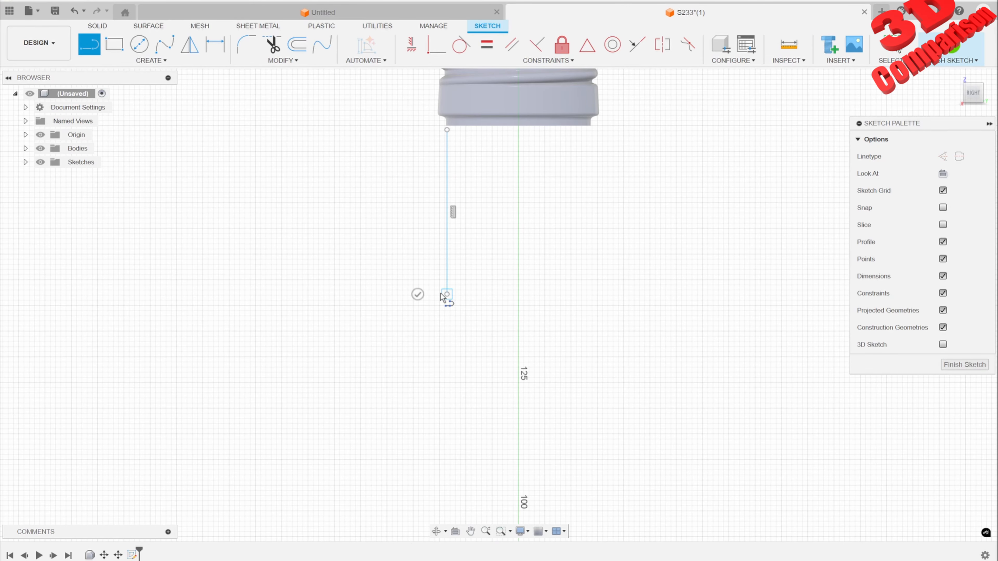
{"action": "left_click", "coordinate": [102, 295]}
Step: Continue the half profile with an inward-sloping side and a base flared to about 46 mm from the axis, closing it through the origin and up the axis
{"action": "scroll", "coordinate": [311, 272], "scroll_direction": "down", "scroll_amount": 6}
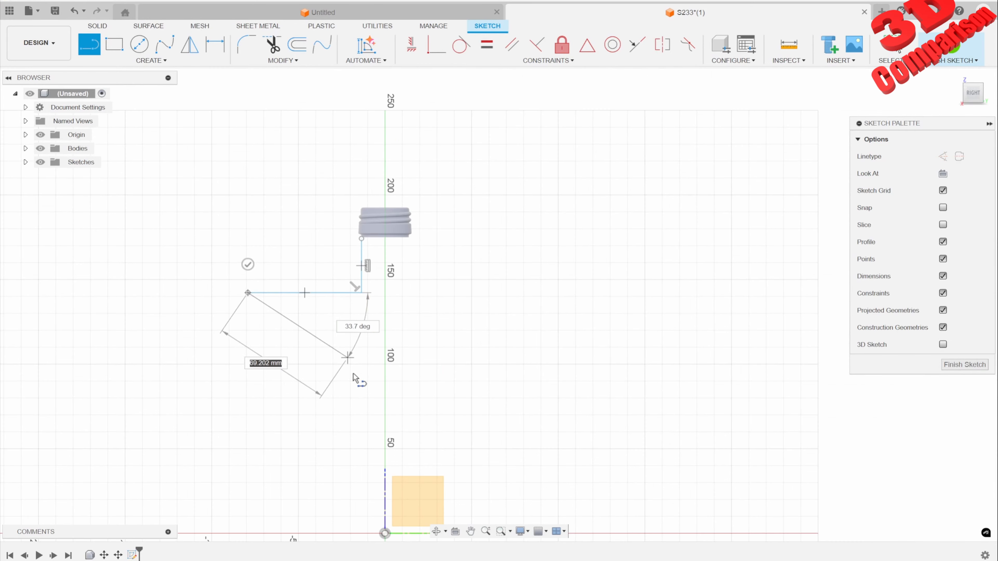
{"action": "middle_click_drag", "start_coordinate": [330, 444], "coordinate": [334, 323]}
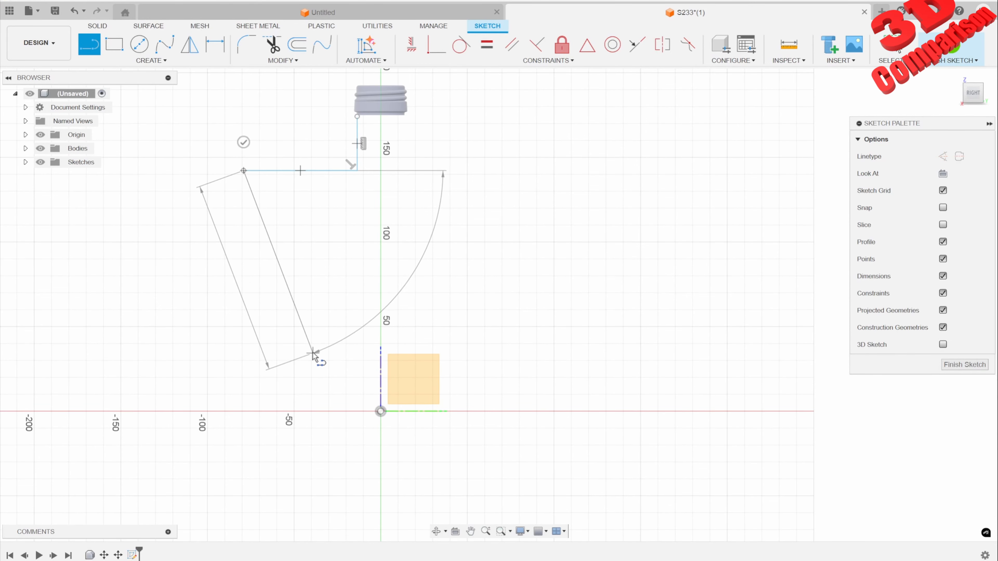
{"action": "left_click", "coordinate": [313, 353]}
{"action": "left_click", "coordinate": [301, 410]}
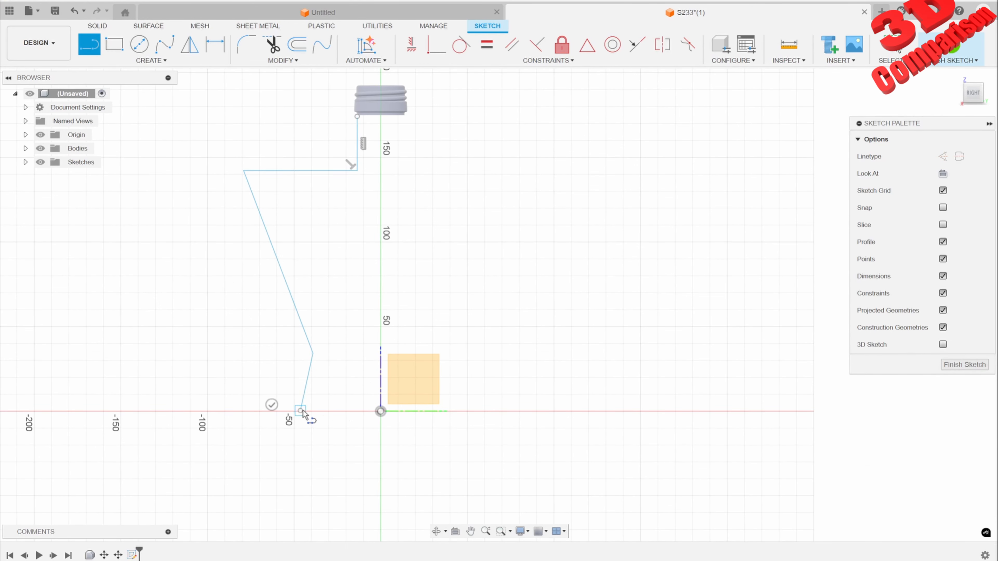
{"action": "left_click", "coordinate": [380, 411]}
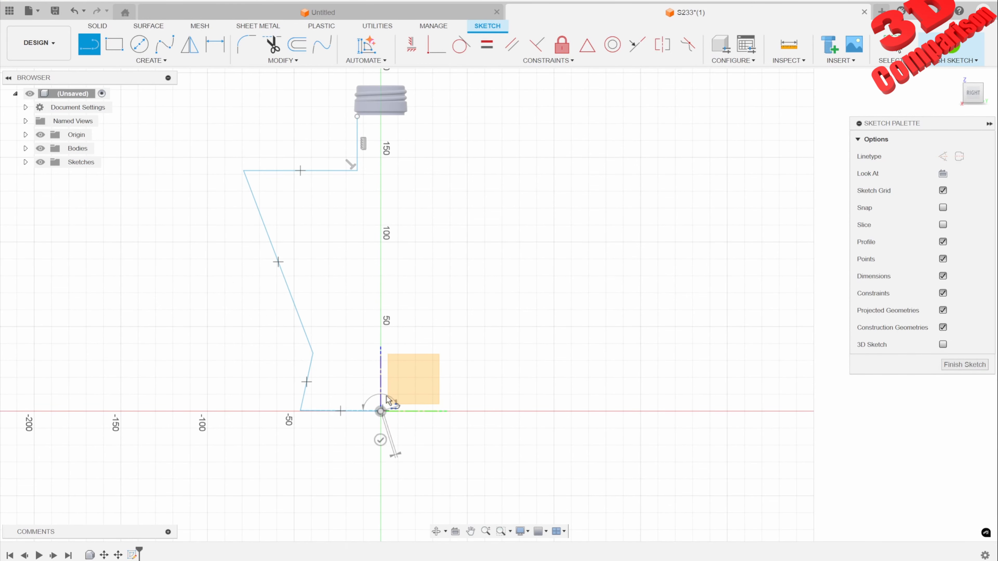
{"action": "left_click", "coordinate": [381, 115]}
{"action": "left_click", "coordinate": [358, 116]}
{"action": "key", "text": "Escape"}
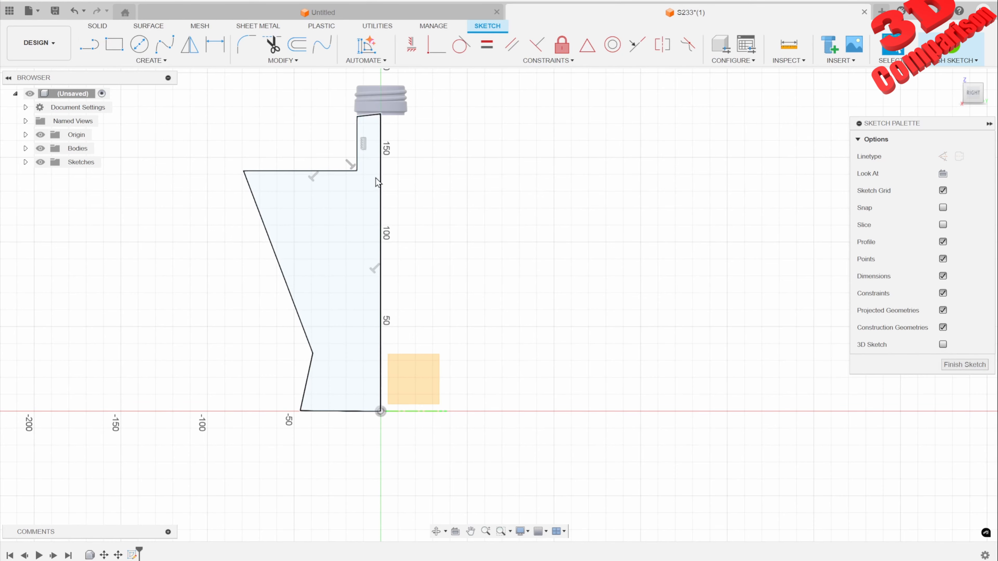
Step: Constrain the half profile's slightly tilted neck-top line and base line to be exactly horizontal
{"action": "left_click", "coordinate": [371, 115]}
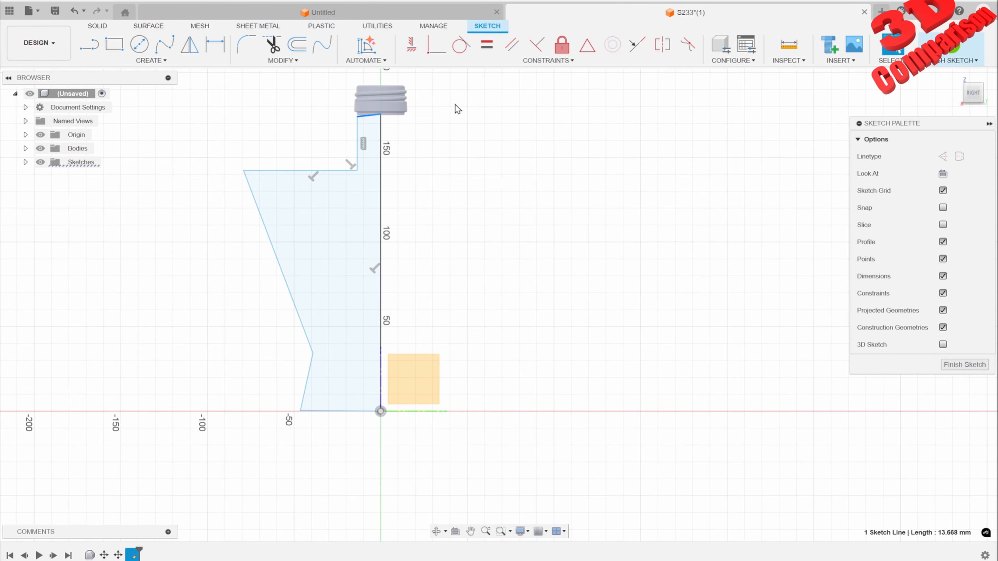
{"action": "left_click", "coordinate": [411, 50]}
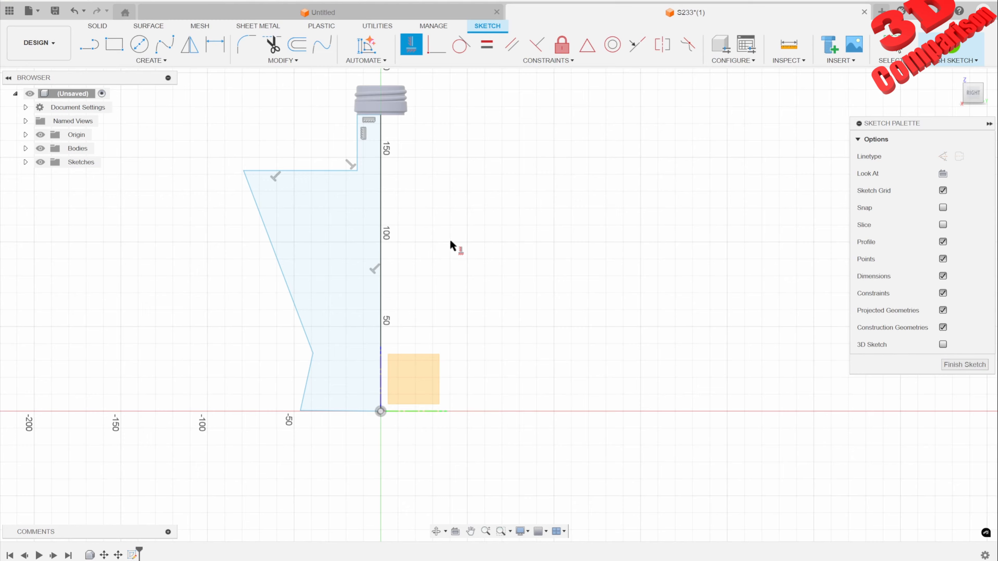
{"action": "left_click", "coordinate": [357, 412]}
{"action": "key", "text": "Escape"}
Step: Dimension the profile's vertical axis line at 175 mm
{"action": "scroll", "coordinate": [417, 180], "scroll_direction": "up", "scroll_amount": 2}
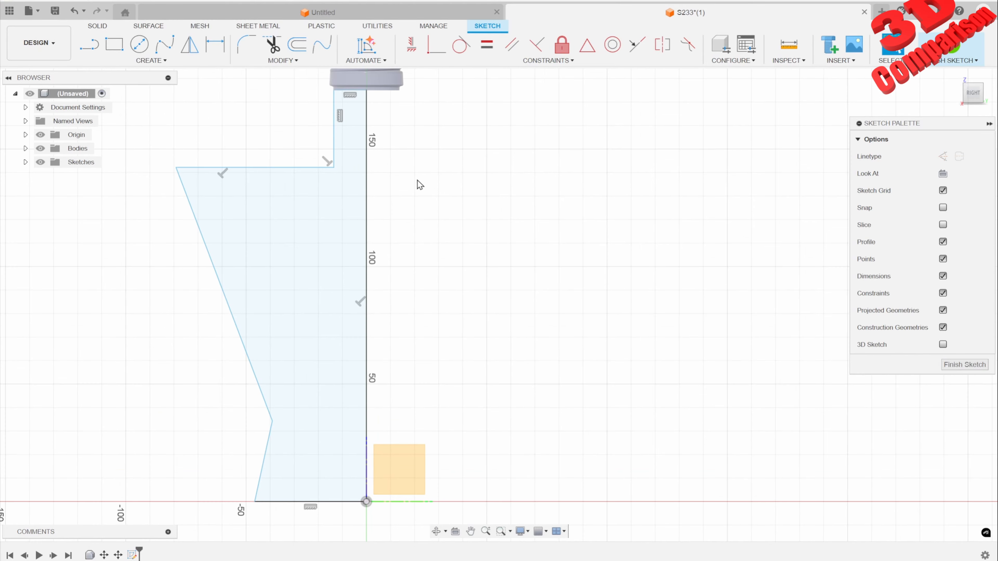
{"action": "key", "text": "d"}
{"action": "left_click", "coordinate": [365, 238]}
{"action": "scroll", "coordinate": [490, 247], "scroll_direction": "down", "scroll_amount": 1}
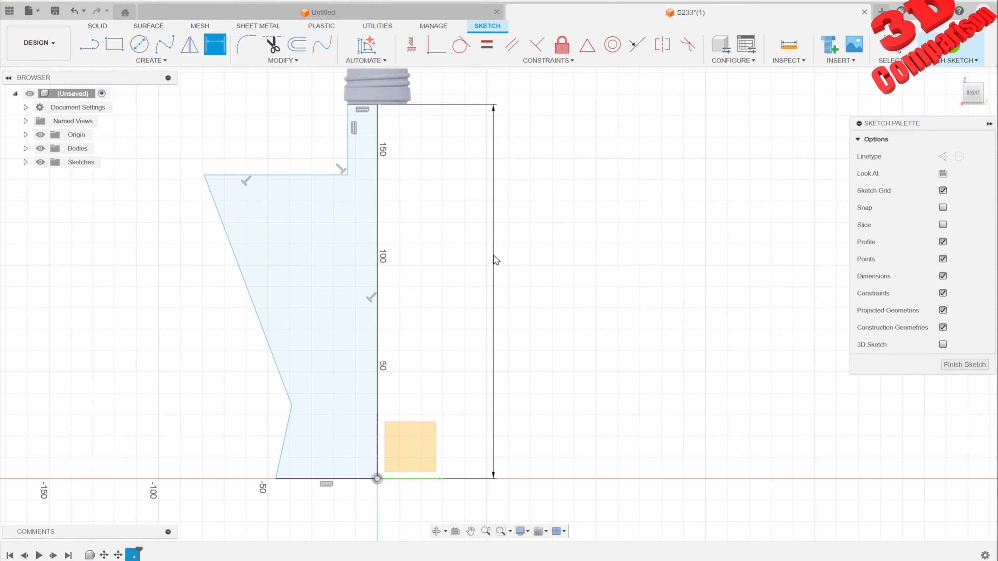
{"action": "left_click", "coordinate": [494, 256]}
{"action": "type", "text": "175"}
{"action": "key", "text": "Return"}
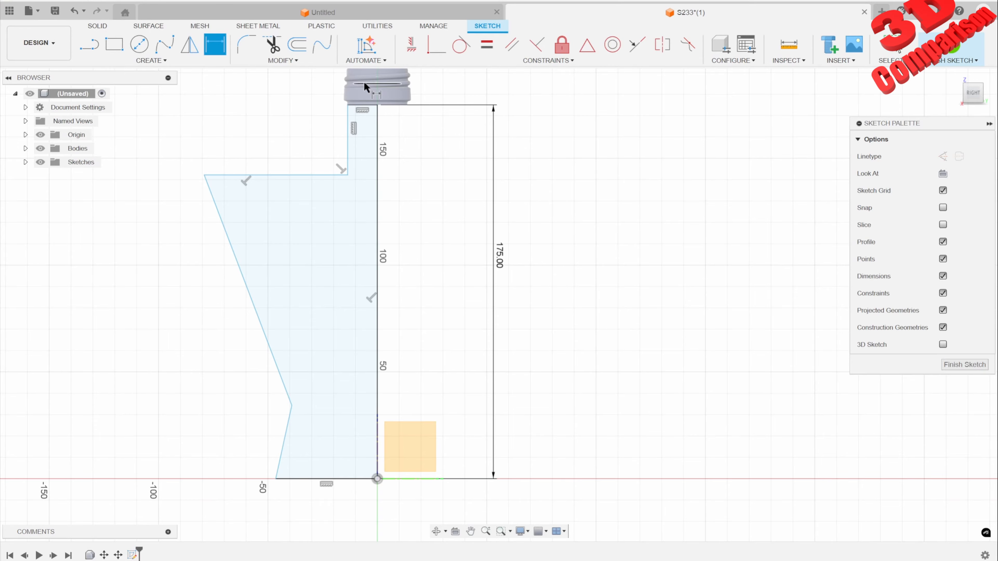
Step: Dimension the short horizontal line under the threaded neck at 13.75 mm and leave the dimension command
{"action": "scroll", "coordinate": [364, 84], "scroll_direction": "up", "scroll_amount": 4}
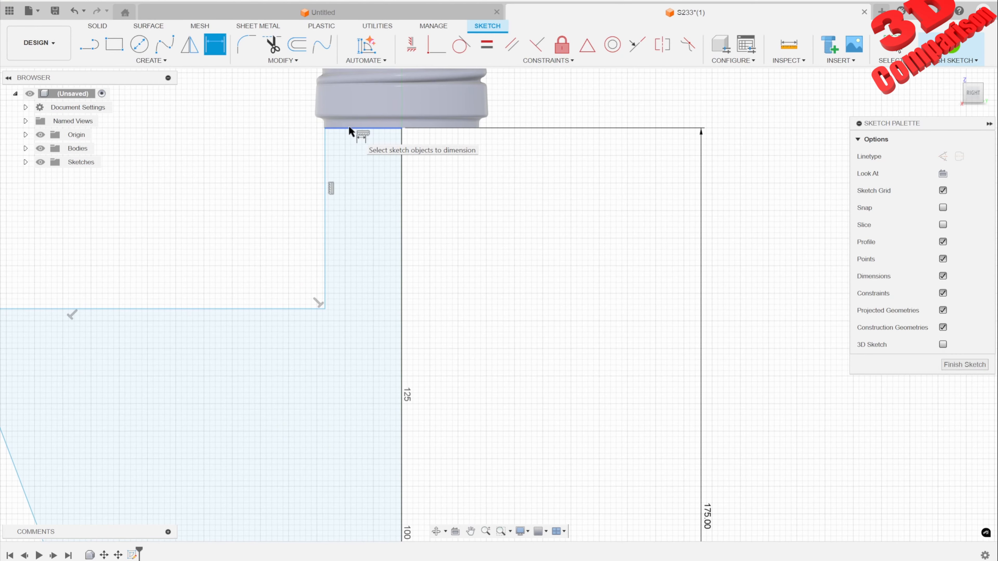
{"action": "left_click", "coordinate": [351, 129]}
{"action": "left_click", "coordinate": [446, 185]}
{"action": "type", "text": "13"}
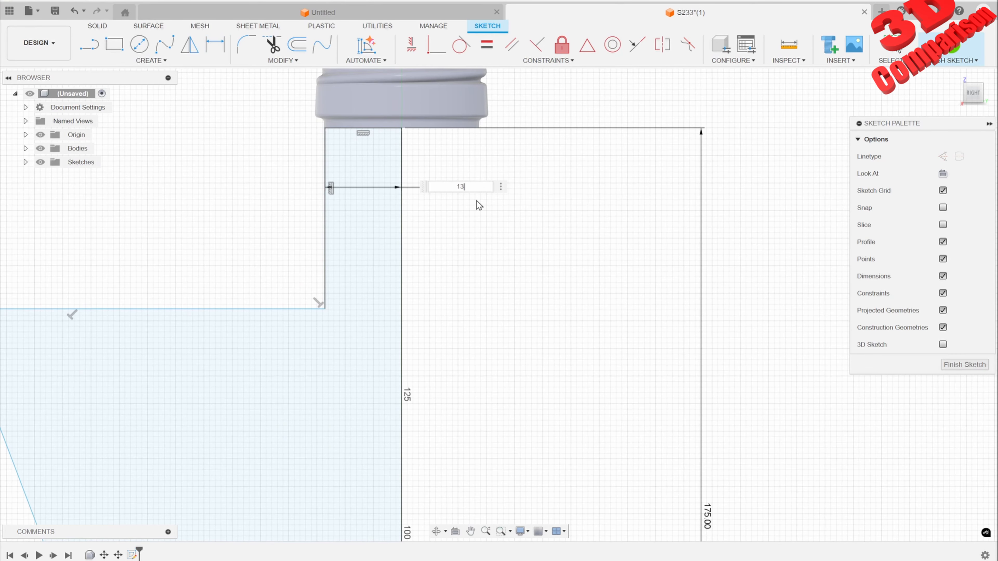
{"action": "type", "text": ".75"}
{"action": "key", "text": "Return"}
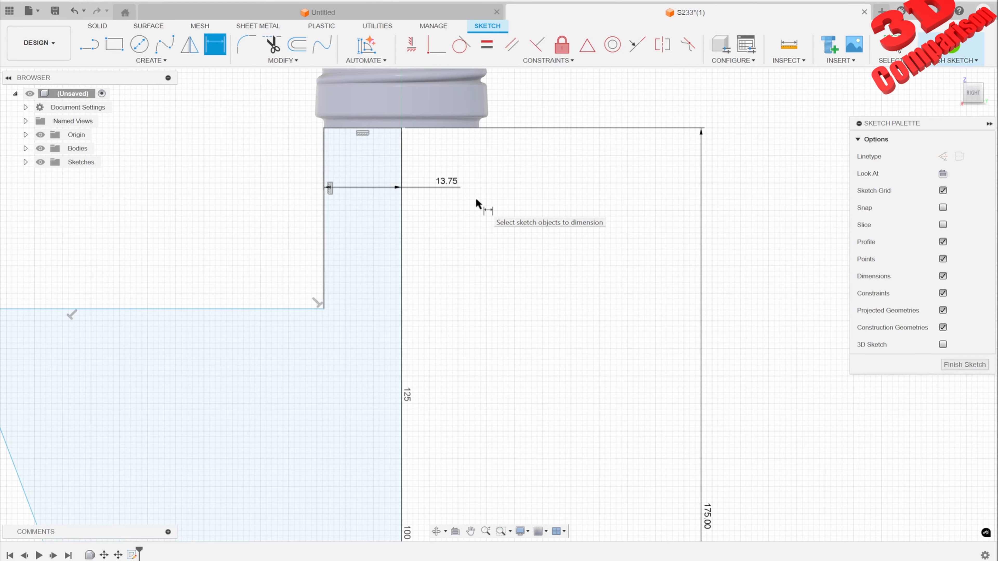
{"action": "scroll", "coordinate": [507, 252], "scroll_direction": "down", "scroll_amount": 2}
{"action": "scroll", "coordinate": [507, 335], "scroll_direction": "down", "scroll_amount": 5}
{"action": "key", "text": "Escape"}
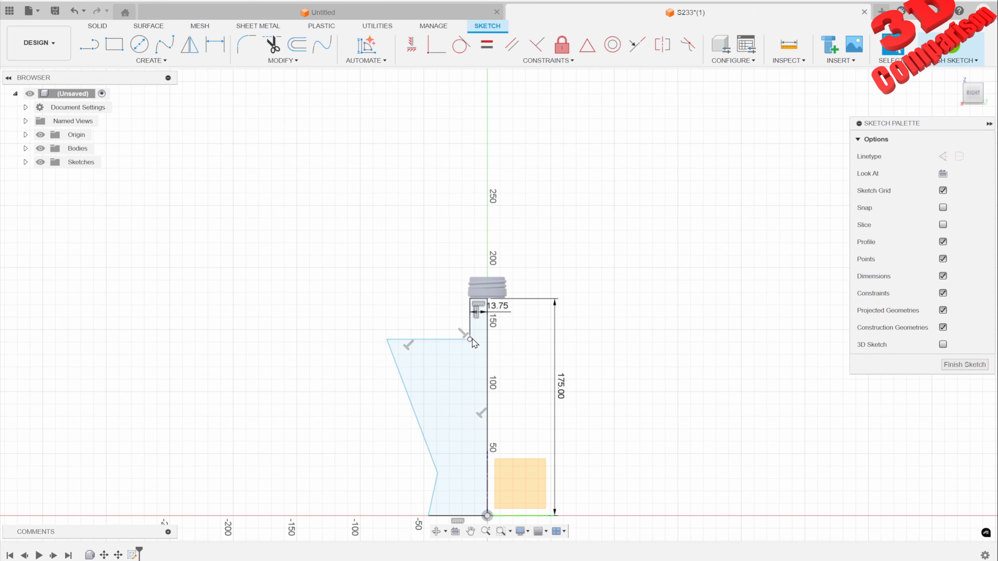
Step: Reposition the shoulder line's corners, placing the outer one about 62 mm from the axis at about 147 mm height, and finish the sketch
{"action": "left_click_drag", "start_coordinate": [471, 339], "coordinate": [472, 331]}
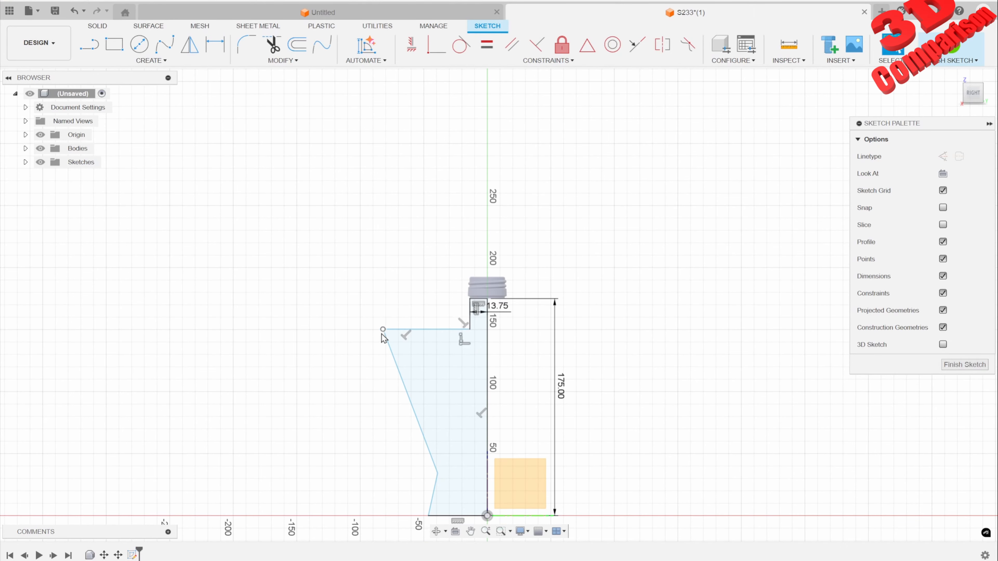
{"action": "left_click_drag", "start_coordinate": [385, 331], "coordinate": [410, 334]}
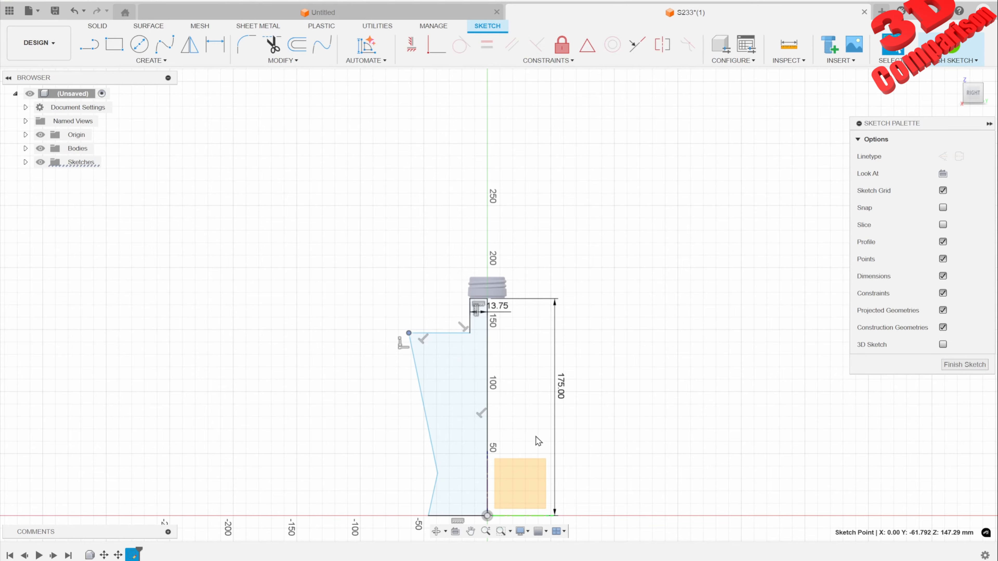
{"action": "scroll", "coordinate": [550, 448], "scroll_direction": "up", "scroll_amount": 1}
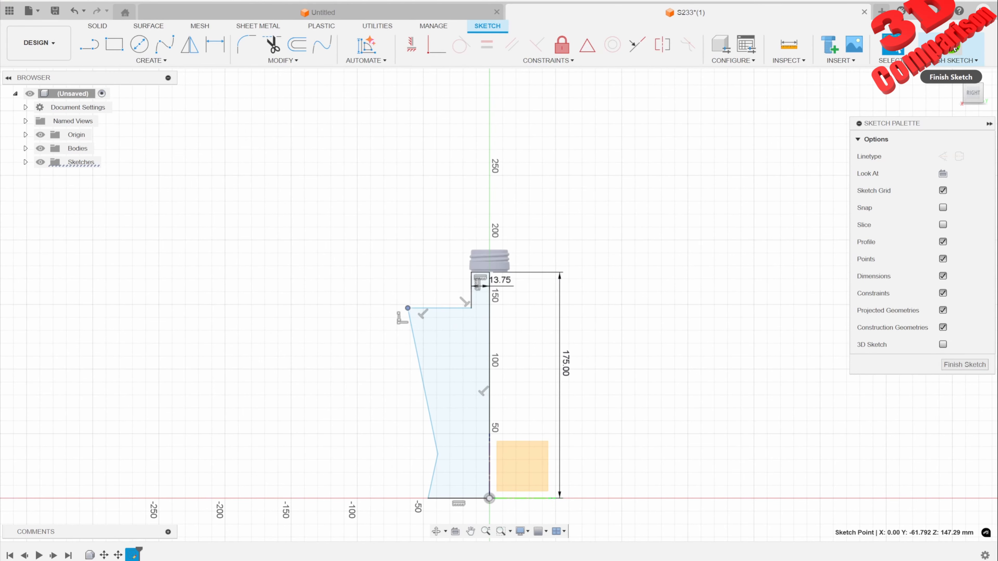
{"action": "left_click", "coordinate": [955, 48]}
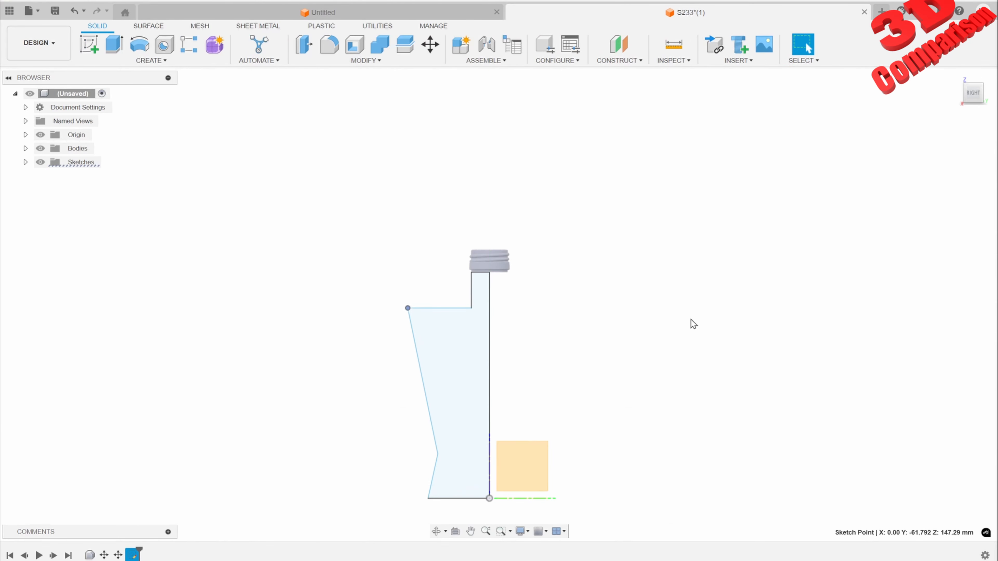
Step: Revolve the bottle half profile 360 degrees about its vertical axis line, joining it to the threaded neck
{"action": "left_click", "coordinate": [140, 46]}
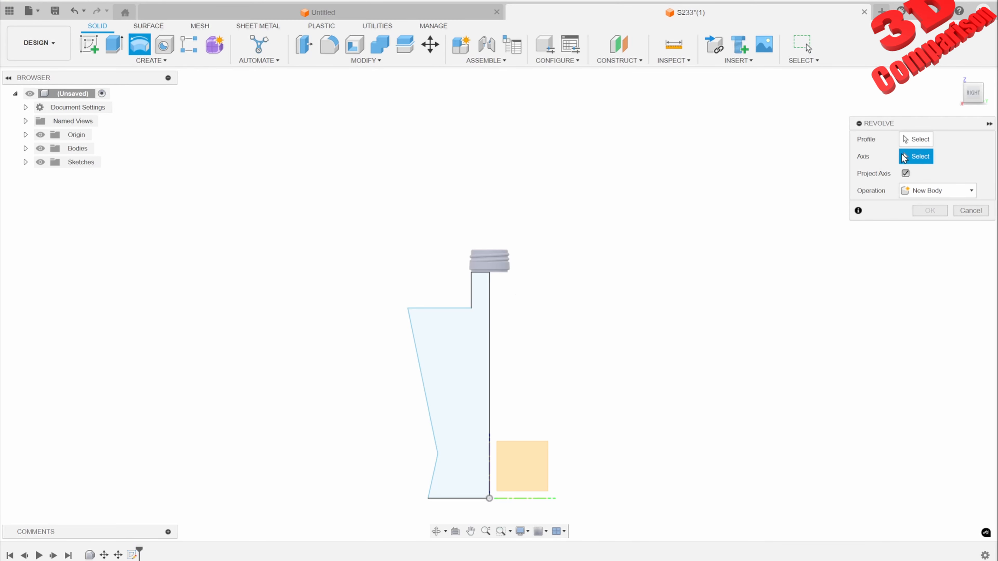
{"action": "left_click", "coordinate": [470, 342]}
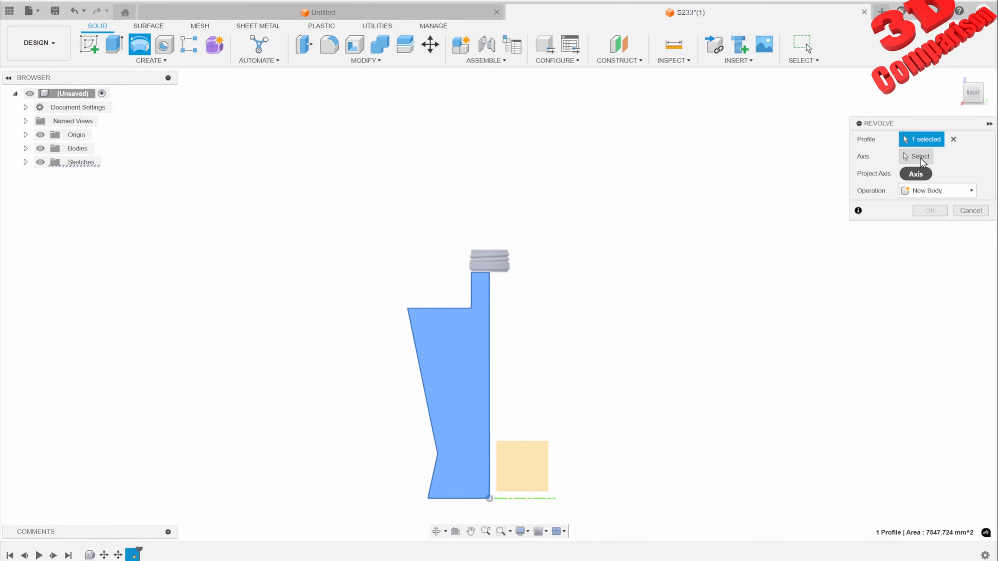
{"action": "left_click", "coordinate": [490, 429]}
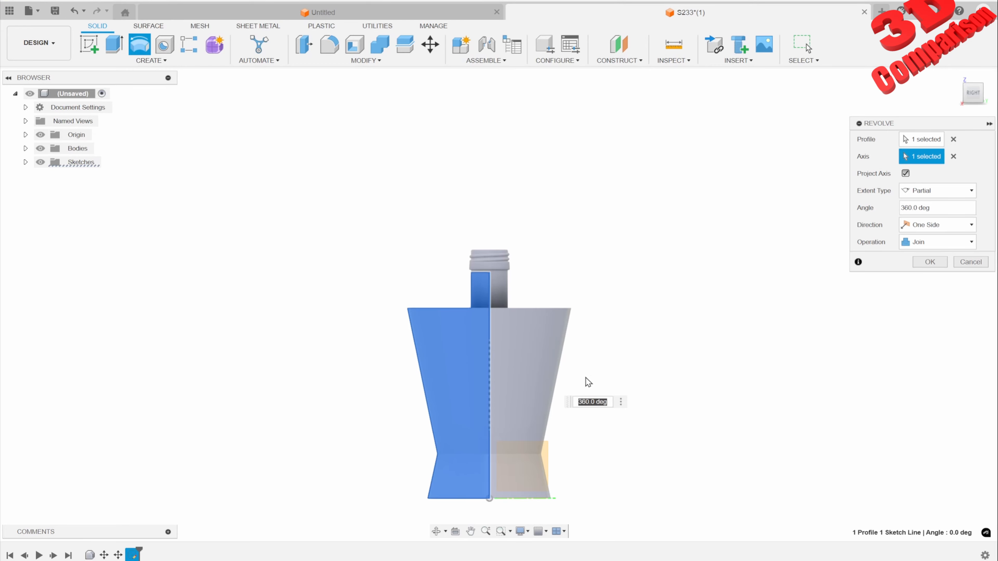
{"action": "left_click", "coordinate": [929, 263]}
{"action": "middle_click_drag", "start_coordinate": [494, 337], "coordinate": [460, 330], "text": "shift"}
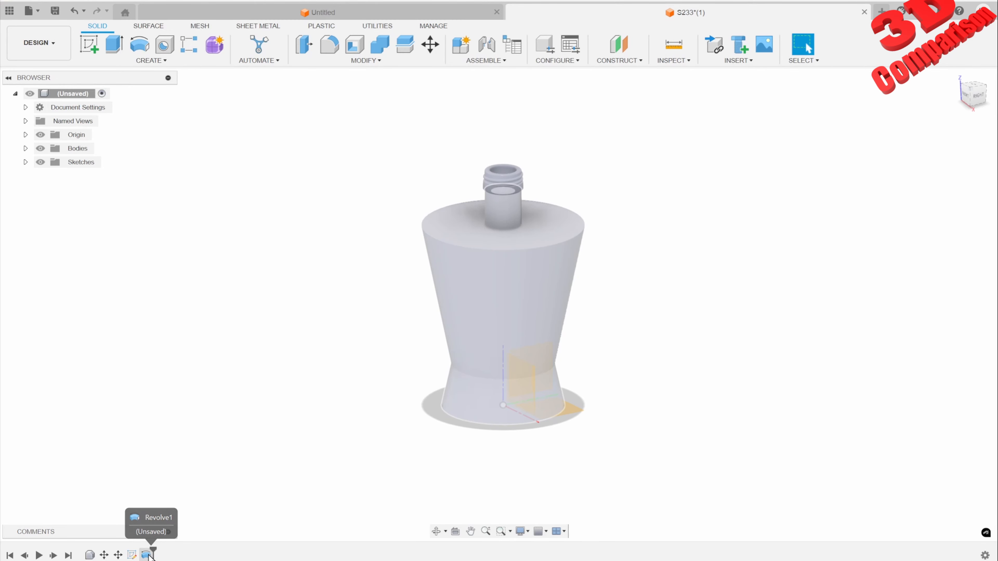
{"action": "right_click", "coordinate": [148, 555]}
{"action": "left_click", "coordinate": [196, 430]}
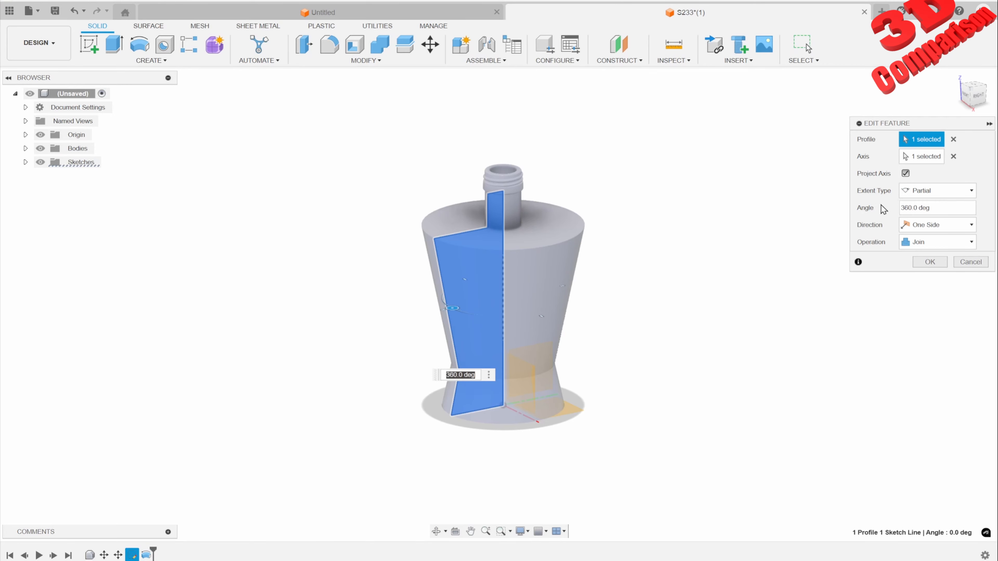
{"action": "left_click", "coordinate": [969, 262]}
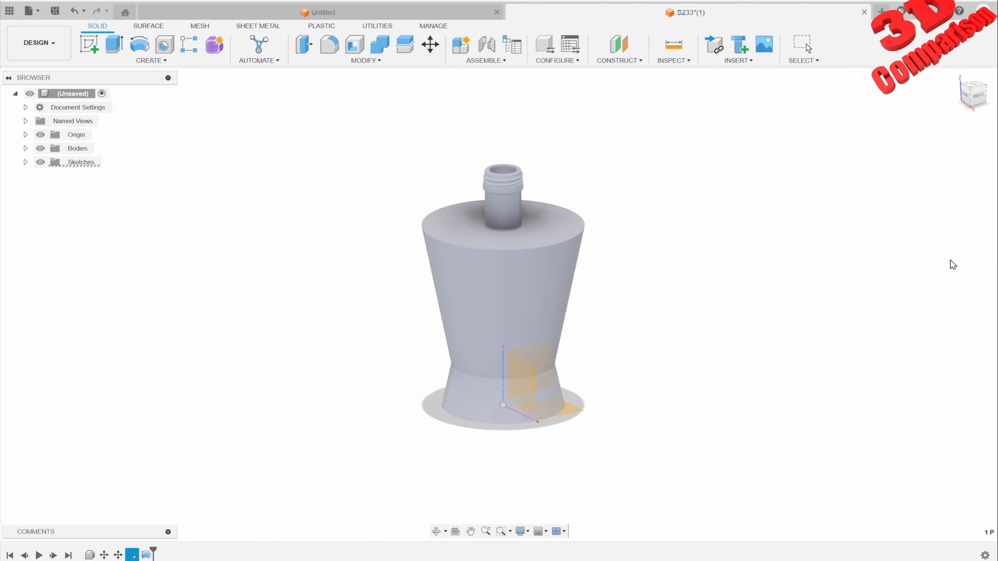
Step: Edit the profile sketch to move the shoulder's outer corner out to about 81 mm from the axis, and finish the sketch
{"action": "left_click", "coordinate": [25, 162]}
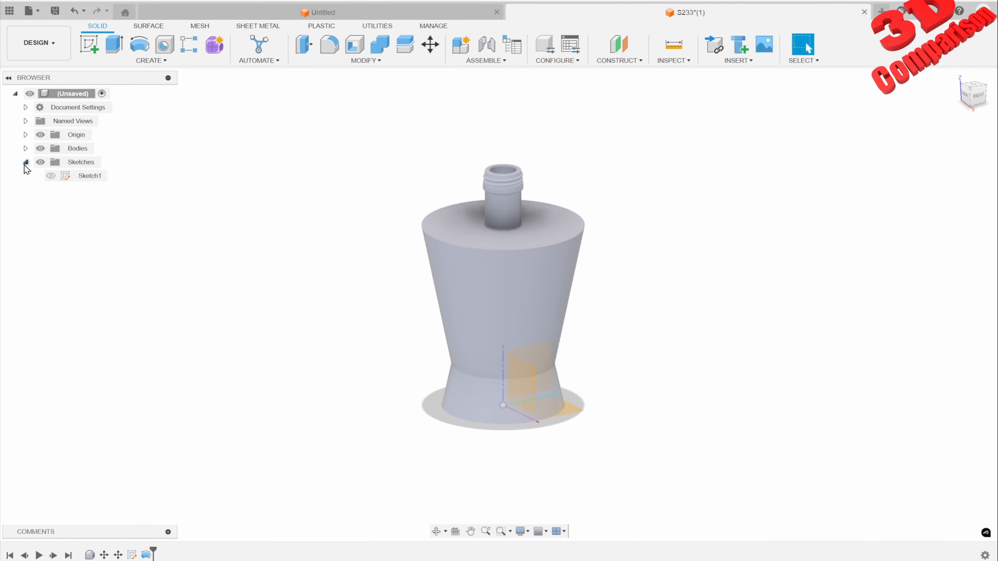
{"action": "left_click", "coordinate": [73, 176]}
{"action": "right_click", "coordinate": [73, 177]}
{"action": "left_click", "coordinate": [104, 228]}
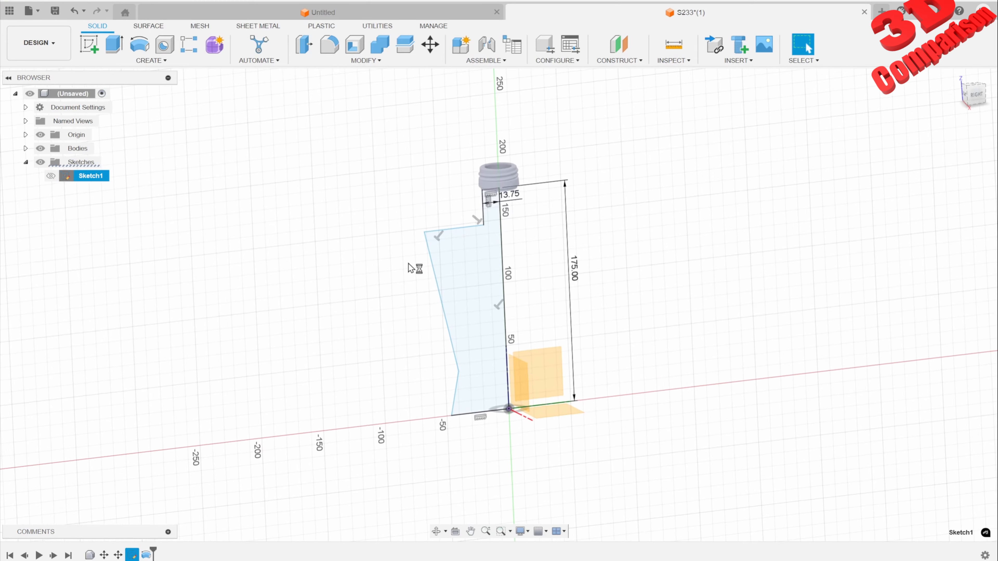
{"action": "left_click_drag", "start_coordinate": [424, 223], "coordinate": [397, 224]}
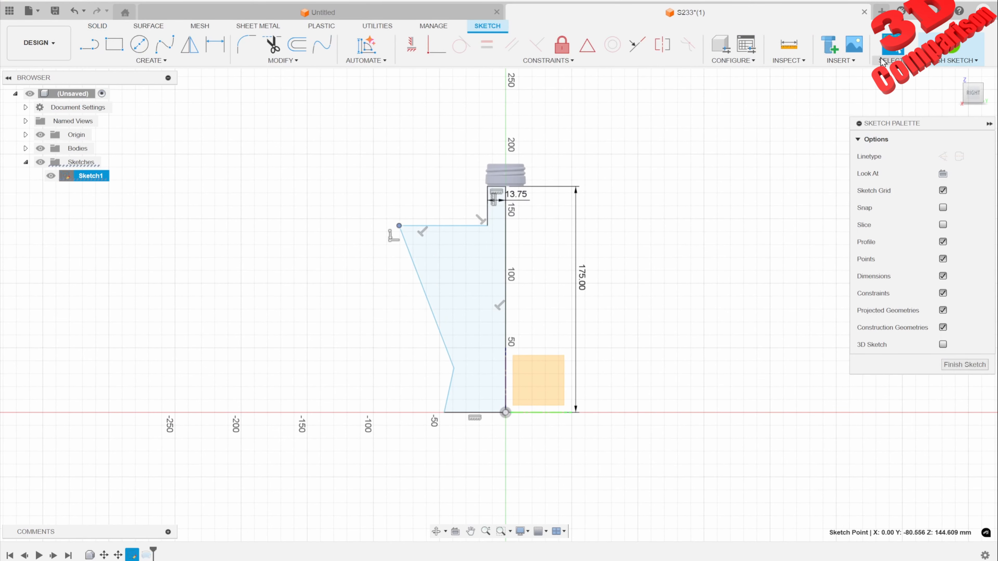
{"action": "left_click", "coordinate": [953, 46]}
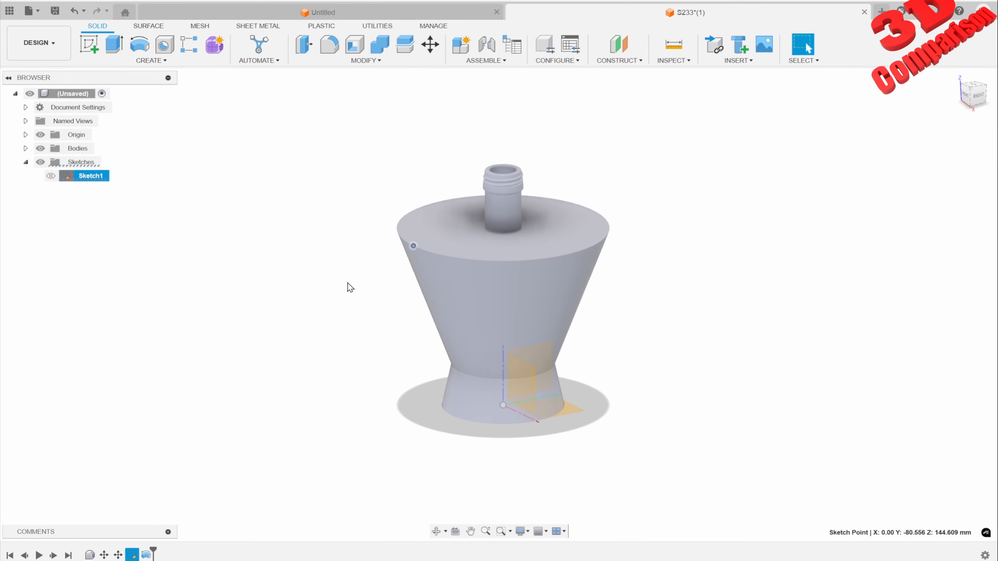
Step: Show the profile sketch and edit it, moving the shoulder's outer corner in to about 57 mm from the axis
{"action": "right_click", "coordinate": [97, 177]}
{"action": "left_click", "coordinate": [71, 224]}
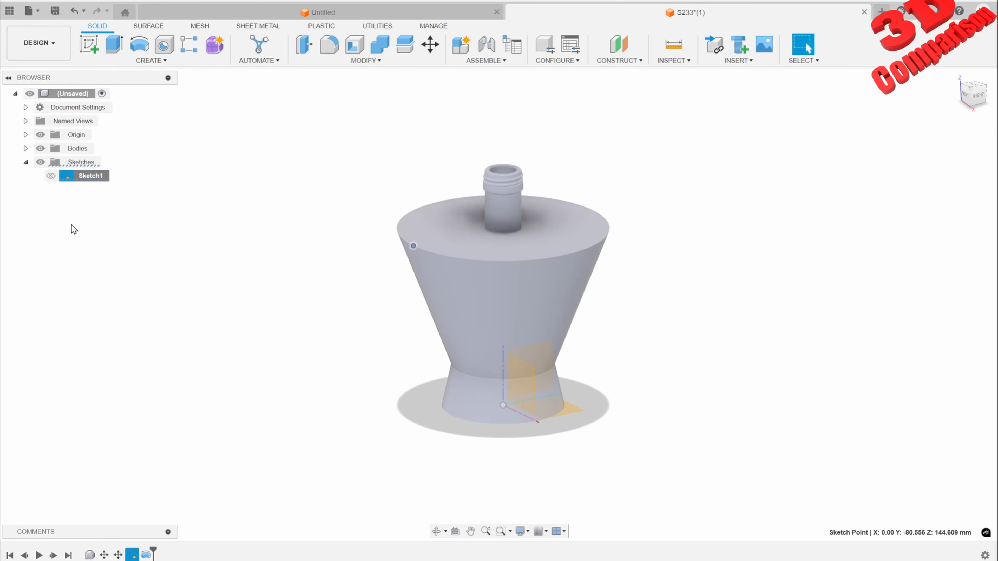
{"action": "left_click", "coordinate": [50, 175]}
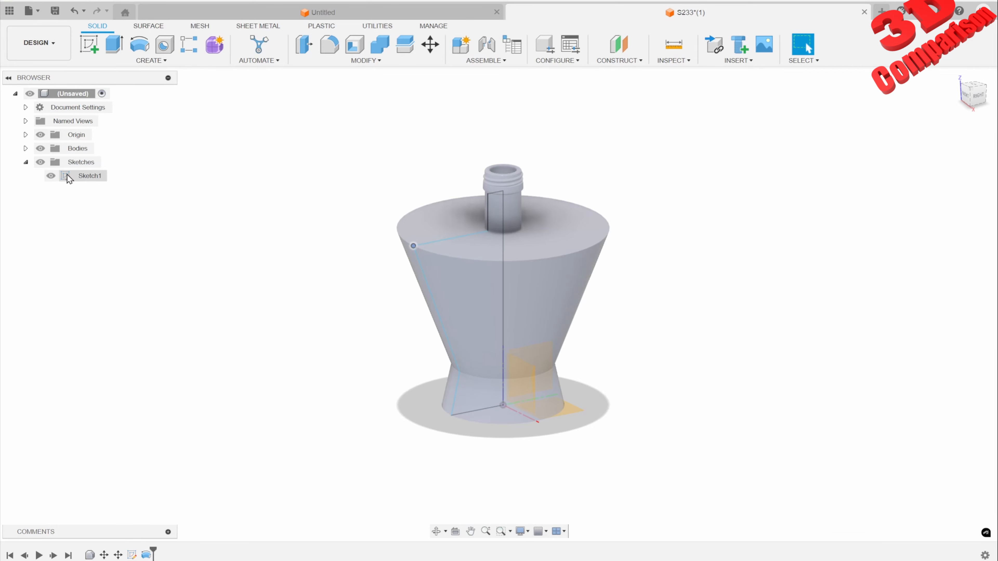
{"action": "right_click", "coordinate": [97, 177]}
{"action": "left_click", "coordinate": [122, 228]}
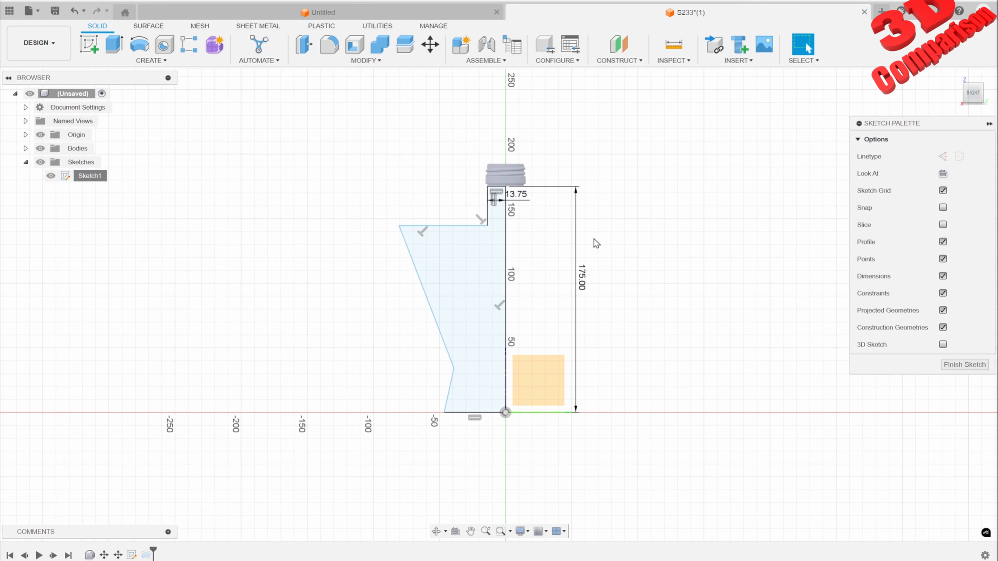
{"action": "left_click_drag", "start_coordinate": [427, 225], "coordinate": [430, 226]}
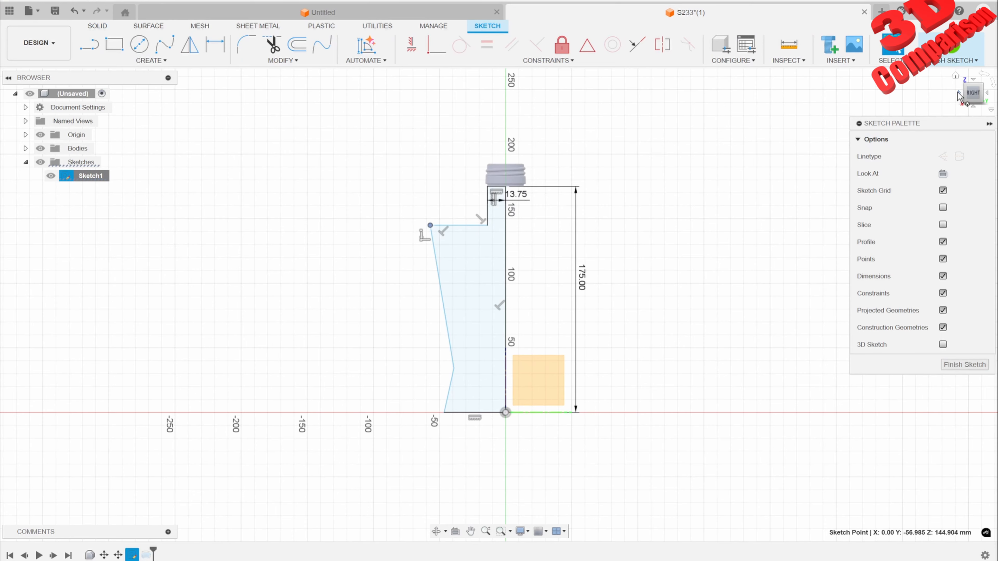
{"action": "left_click", "coordinate": [953, 48]}
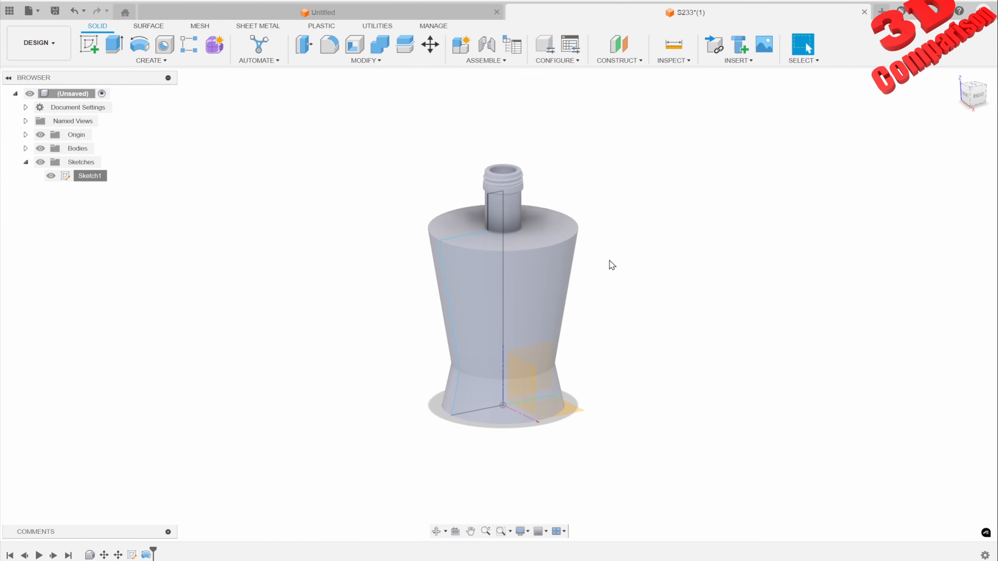
Step: Fillet the bottle's waist edge, where the tapered body meets the flared base, with a 15 mm radius
{"action": "left_click", "coordinate": [324, 49]}
{"action": "left_click", "coordinate": [476, 382]}
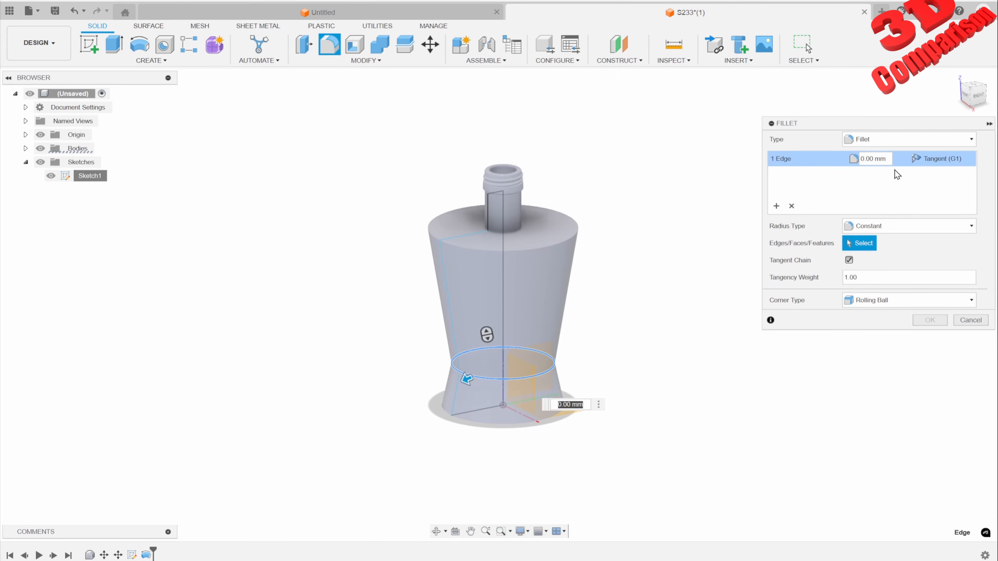
{"action": "left_click", "coordinate": [874, 159]}
{"action": "type", "text": "15"}
{"action": "key", "text": "Tab"}
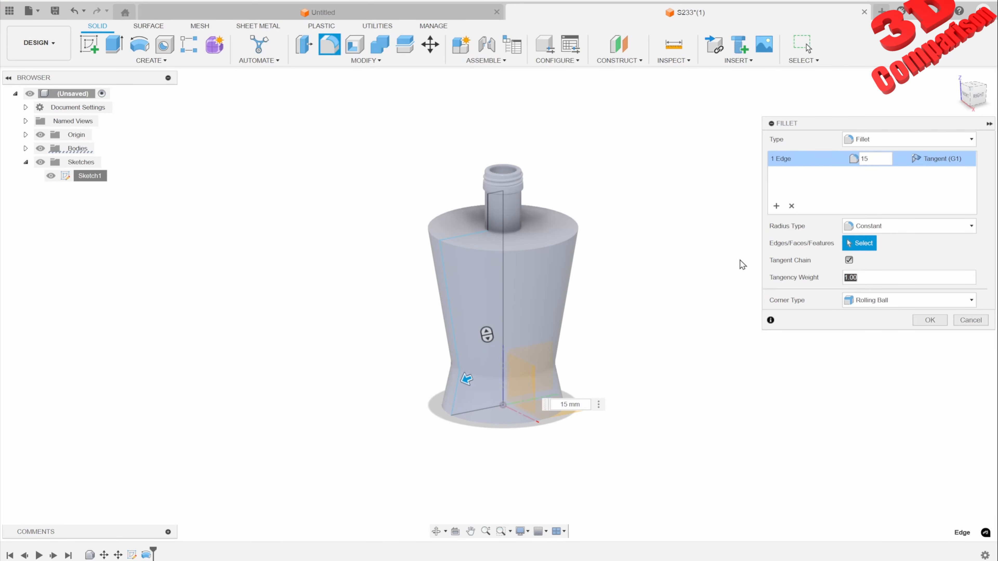
{"action": "scroll", "coordinate": [471, 371], "scroll_direction": "up", "scroll_amount": 5}
{"action": "scroll", "coordinate": [488, 372], "scroll_direction": "up", "scroll_amount": 3}
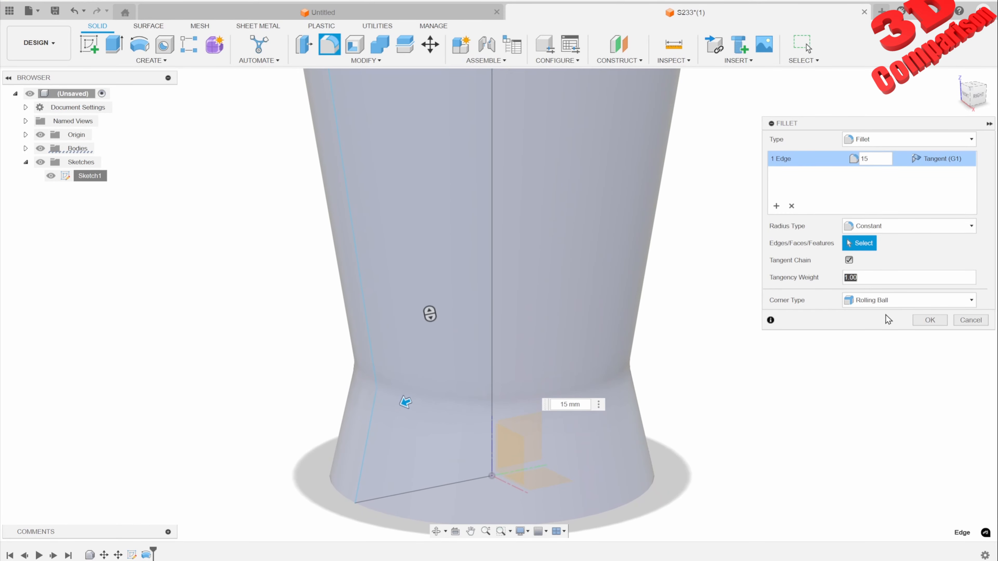
{"action": "left_click", "coordinate": [930, 320]}
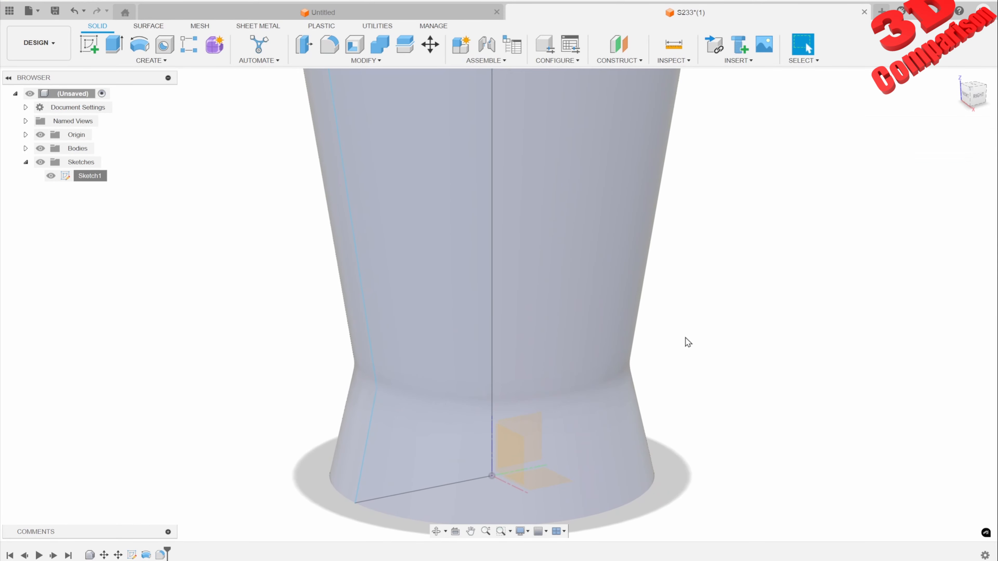
Step: Switch the model's visual style to shaded with hidden edges
{"action": "left_click", "coordinate": [522, 532]}
{"action": "mouse_move", "coordinate": [585, 452]}
{"action": "left_click", "coordinate": [691, 457]}
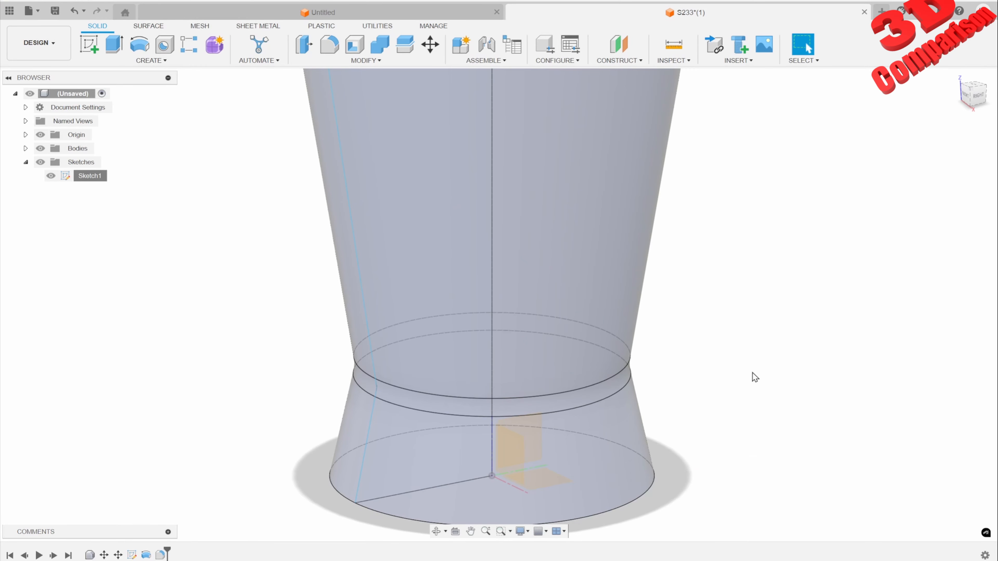
Step: Set the visual style to shaded with visible edges only and hide the bottle's profile sketch
{"action": "scroll", "coordinate": [753, 377], "scroll_direction": "down", "scroll_amount": 5}
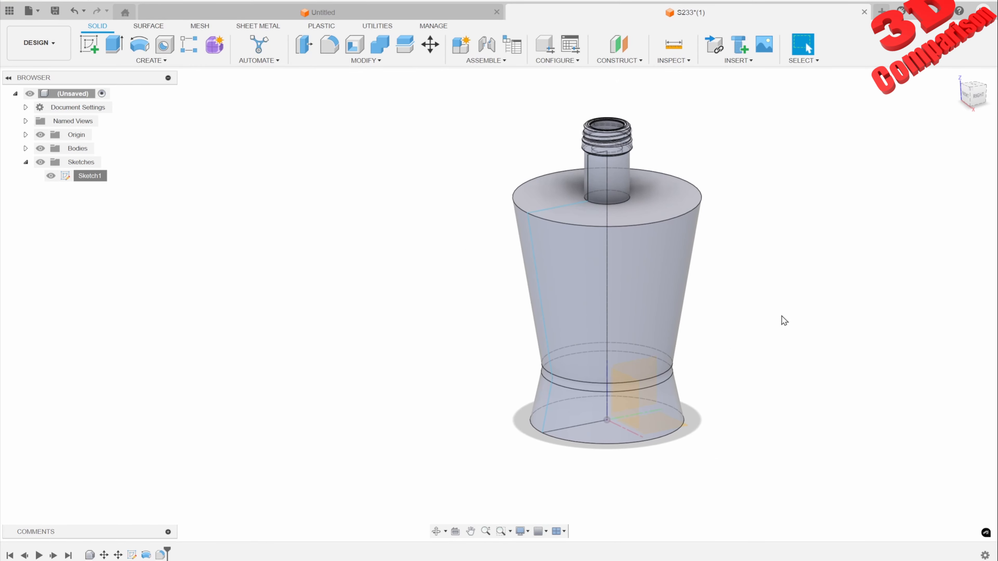
{"action": "left_click", "coordinate": [521, 531]}
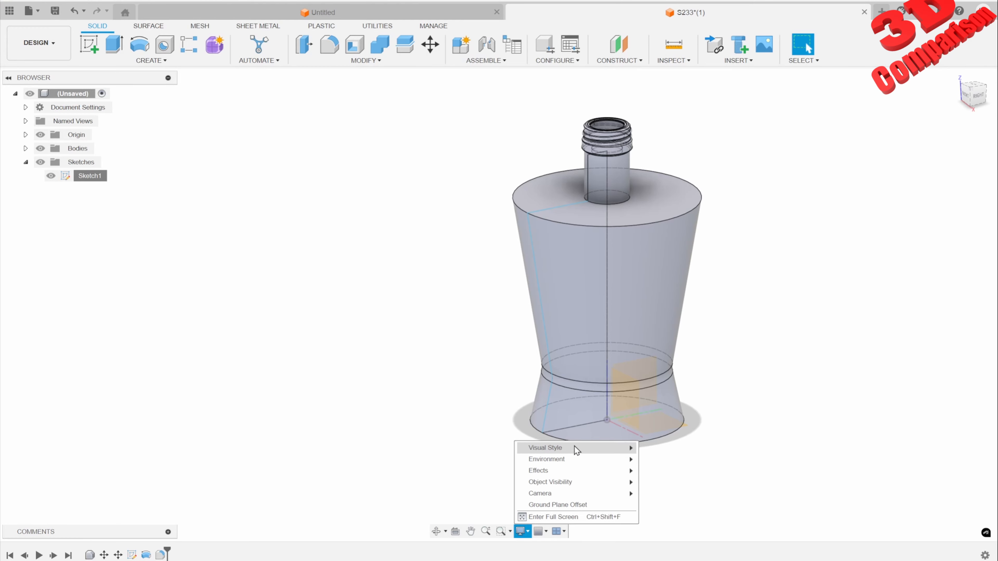
{"action": "mouse_move", "coordinate": [575, 447]}
{"action": "left_click", "coordinate": [723, 470]}
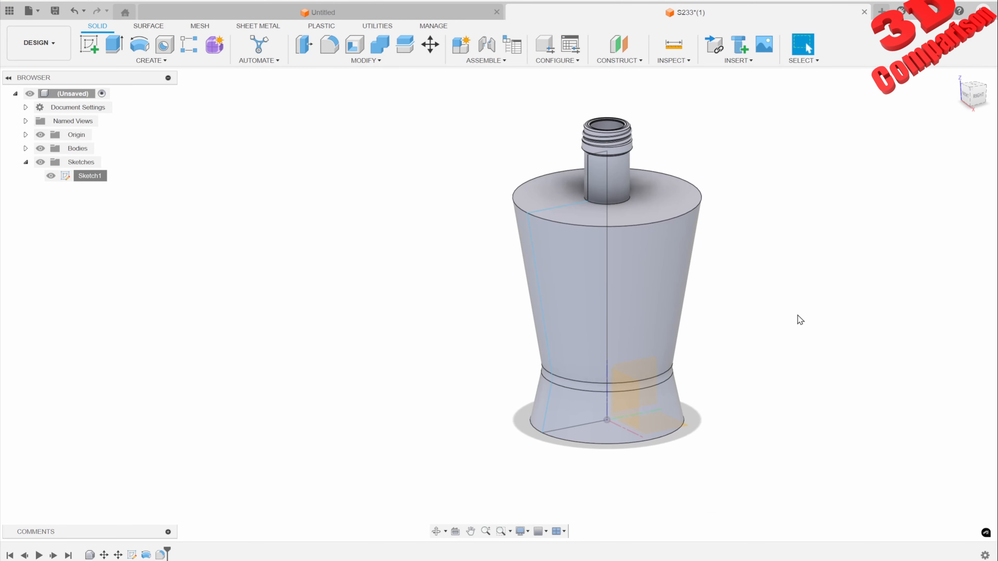
{"action": "left_click", "coordinate": [50, 176]}
{"action": "scroll", "coordinate": [785, 301], "scroll_direction": "up", "scroll_amount": 1}
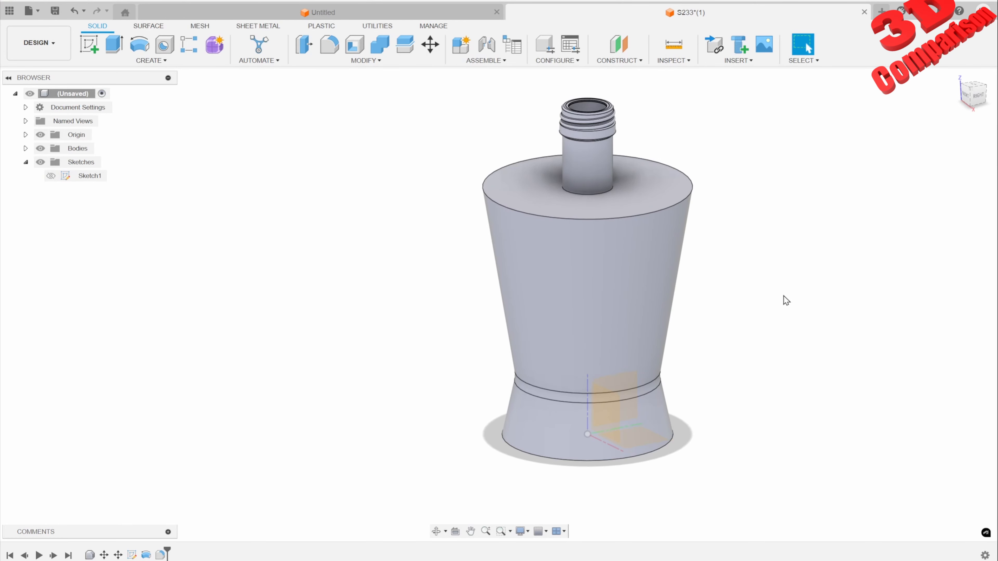
{"action": "scroll", "coordinate": [771, 299], "scroll_direction": "down", "scroll_amount": 1}
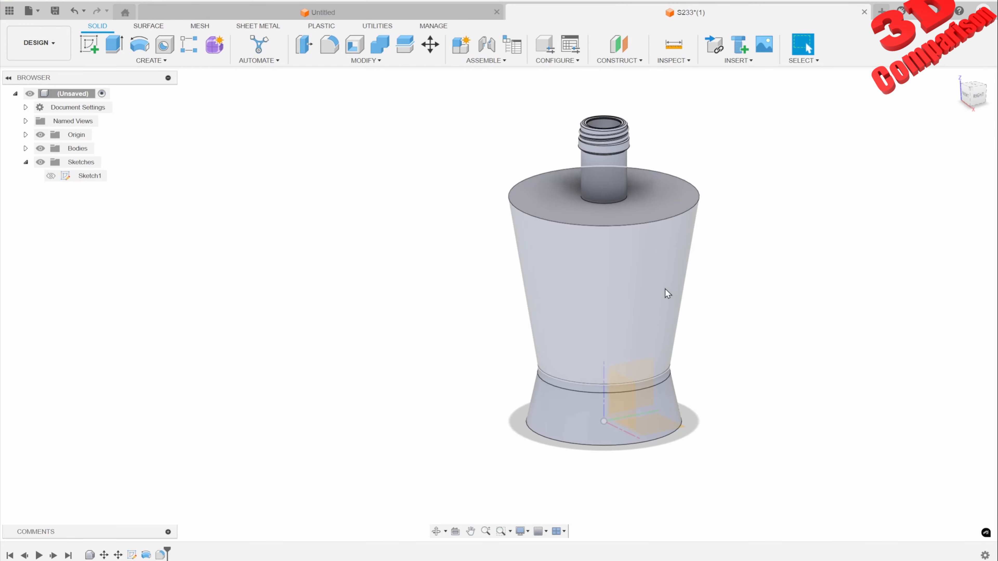
{"action": "scroll", "coordinate": [778, 253], "scroll_direction": "up", "scroll_amount": 2}
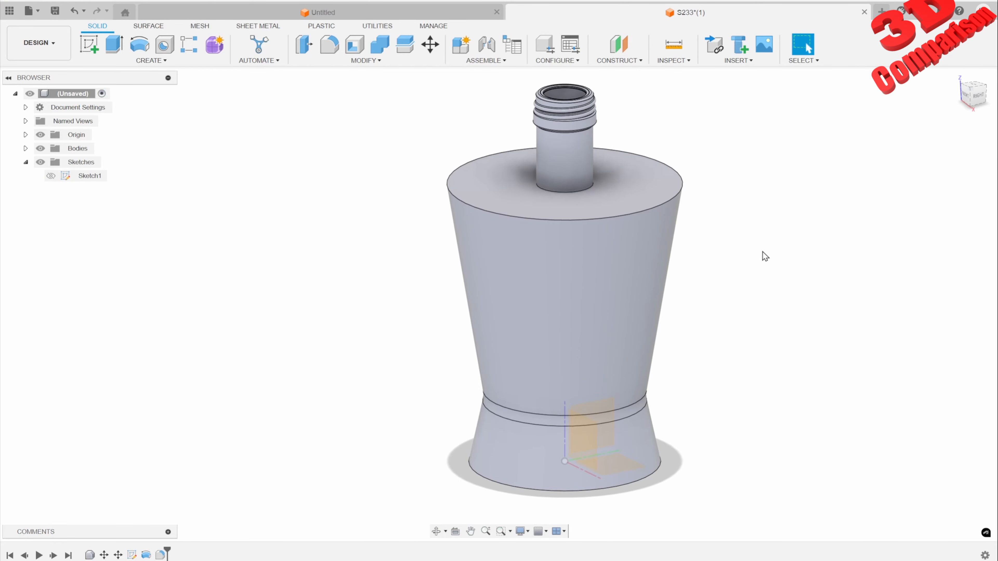
Step: Turn off design history capture for the whole design, deleting its timeline
{"action": "right_click", "coordinate": [74, 94]}
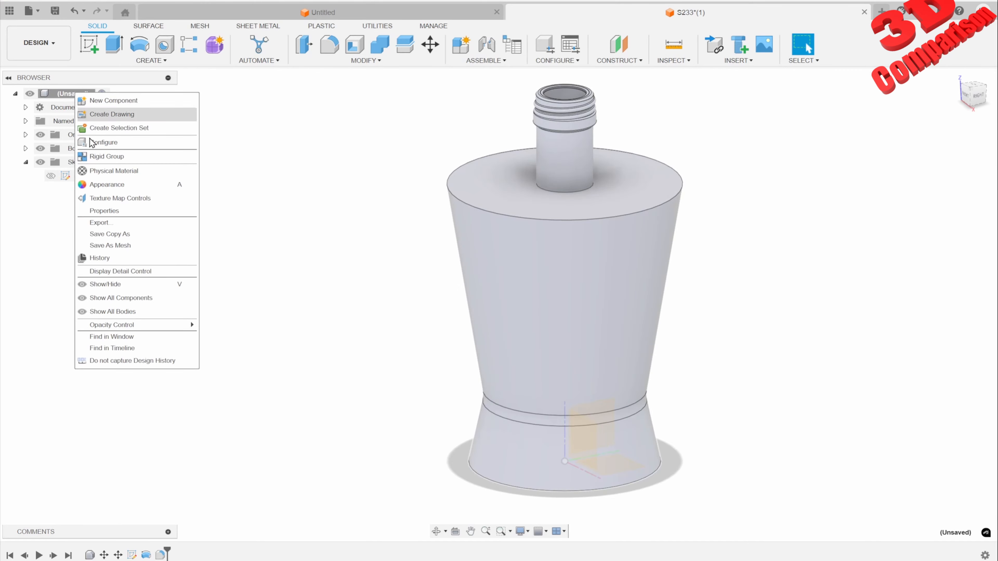
{"action": "left_click", "coordinate": [117, 361]}
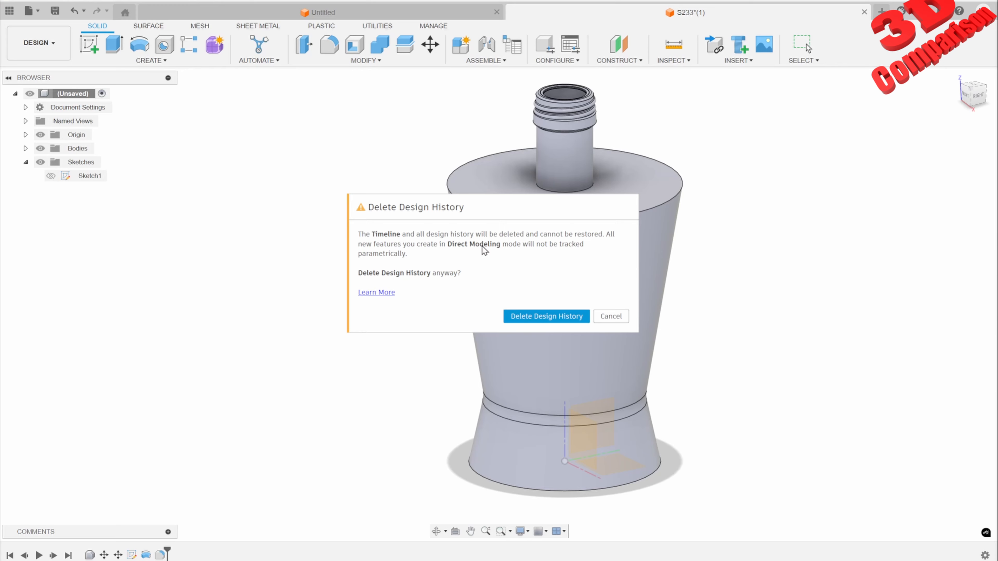
{"action": "left_click", "coordinate": [557, 316]}
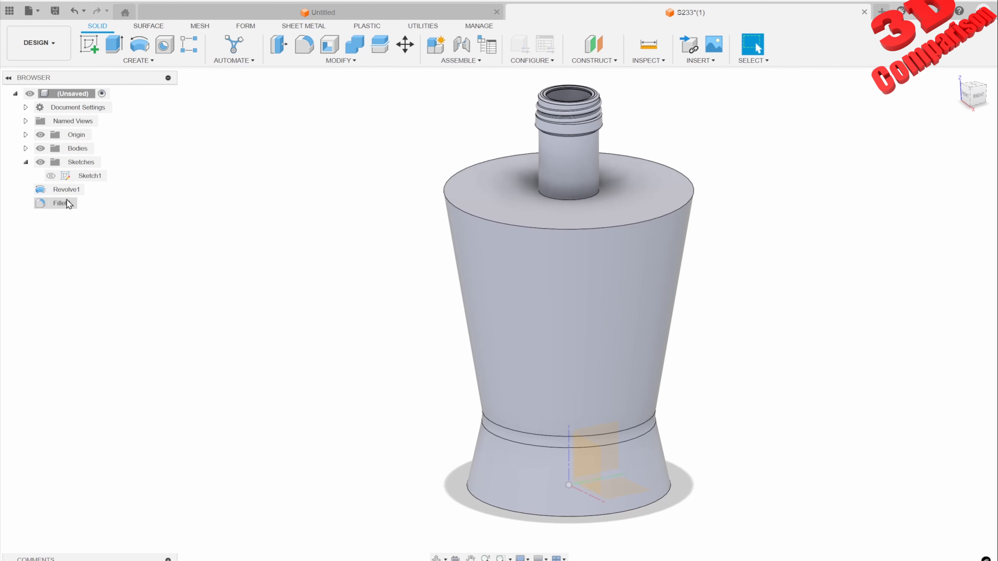
Step: Examine which operations are available for the bottle's revolve feature in direct modeling mode
{"action": "left_click", "coordinate": [67, 190]}
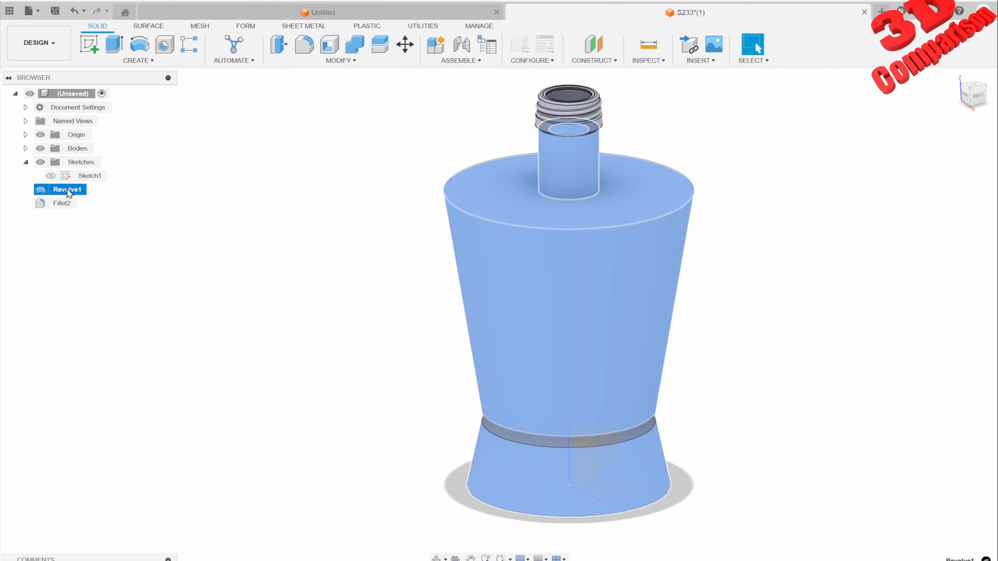
{"action": "right_click", "coordinate": [69, 192]}
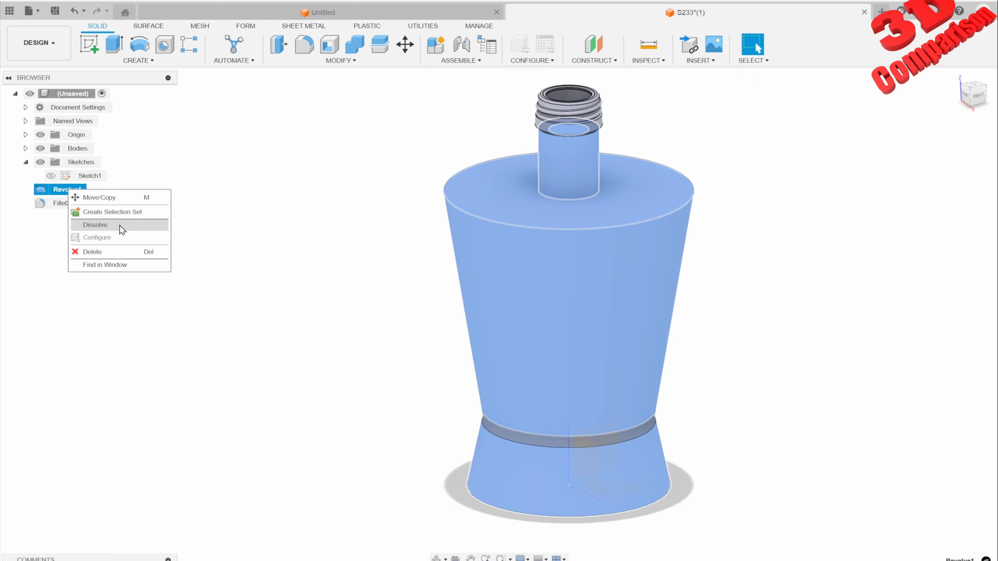
{"action": "left_click", "coordinate": [281, 247]}
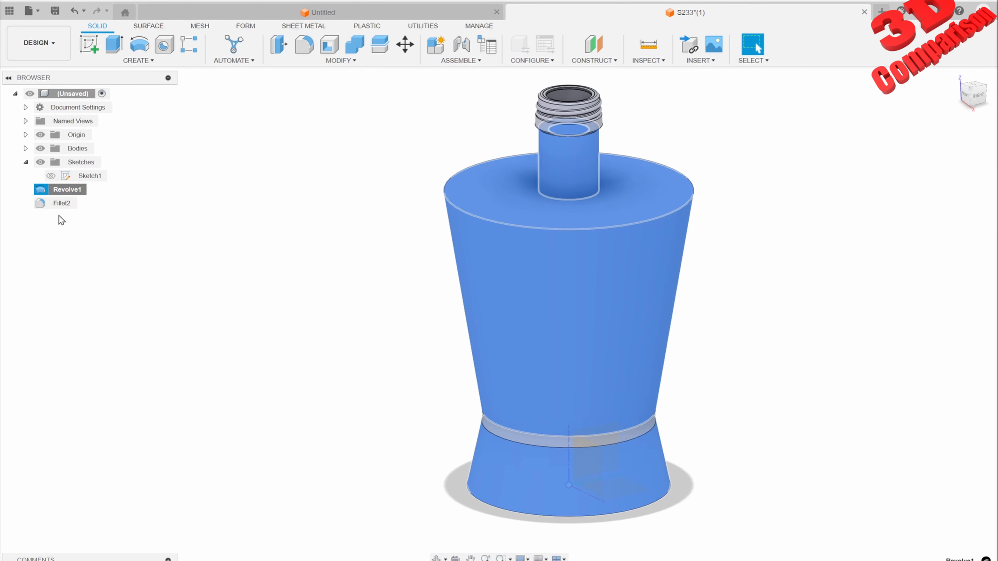
Step: Edit the fillet around the bottle's waist and set its radius to 5 mm
{"action": "left_click", "coordinate": [59, 204]}
{"action": "right_click", "coordinate": [59, 206]}
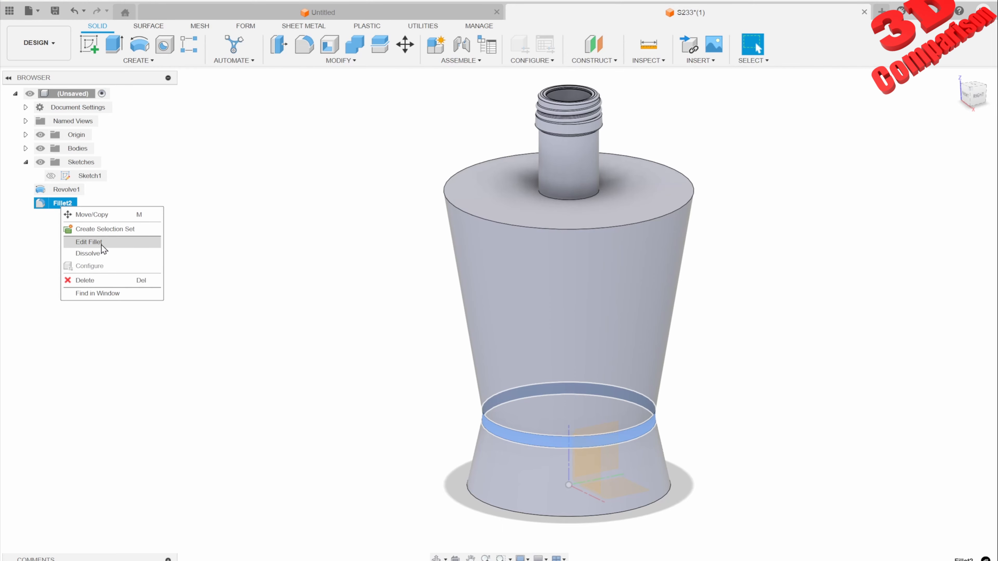
{"action": "left_click", "coordinate": [89, 242]}
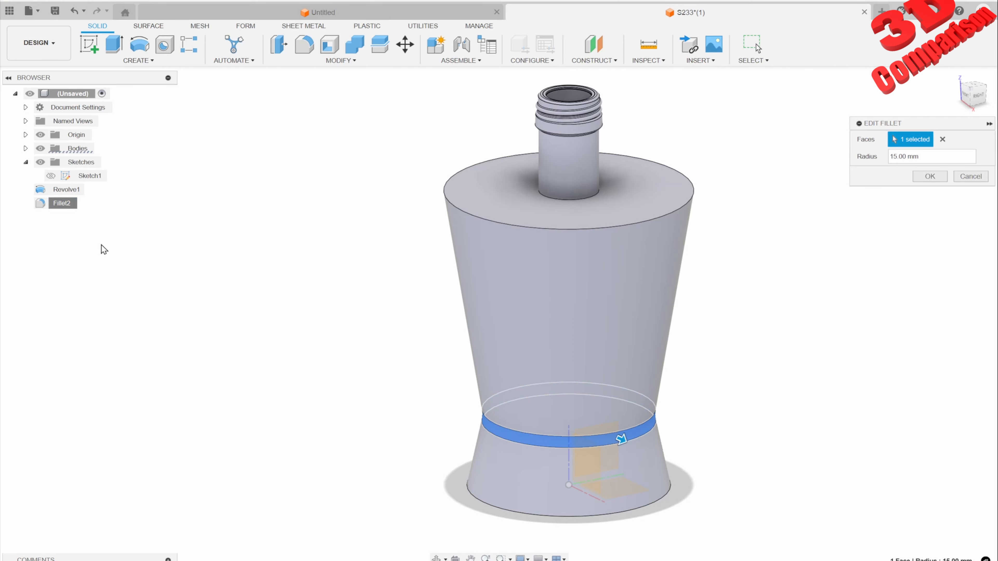
{"action": "left_click", "coordinate": [927, 159]}
{"action": "type", "text": "5"}
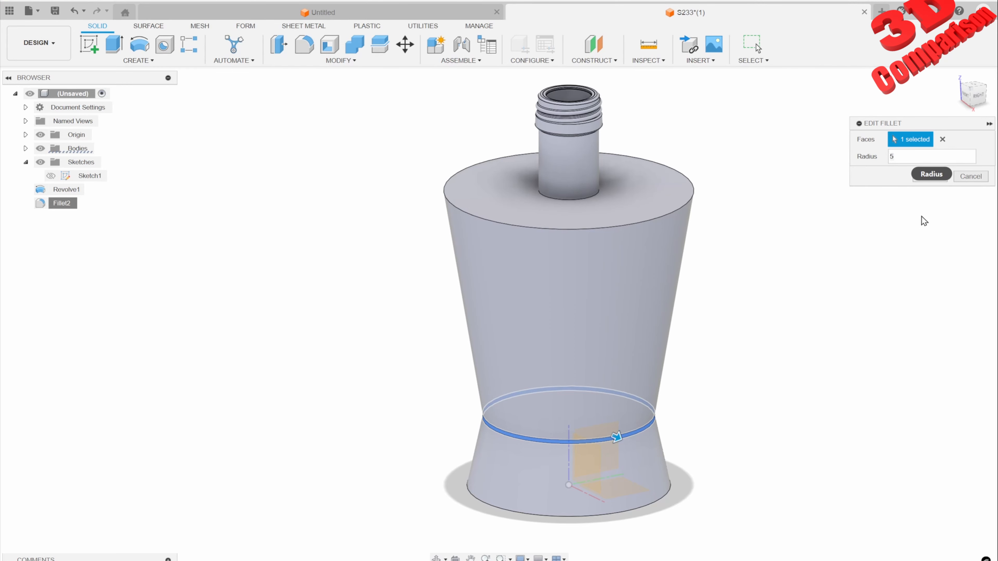
{"action": "left_click", "coordinate": [927, 177]}
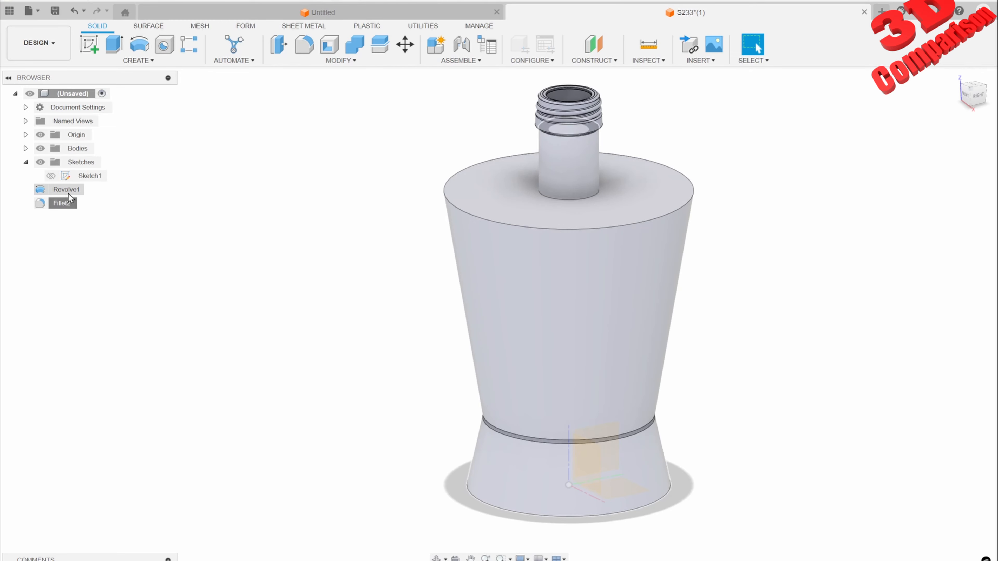
Step: Show and edit the profile sketch, moving the shoulder's outer corner to about 63 mm from the axis and 120 mm high, and finish the sketch
{"action": "left_click", "coordinate": [50, 176]}
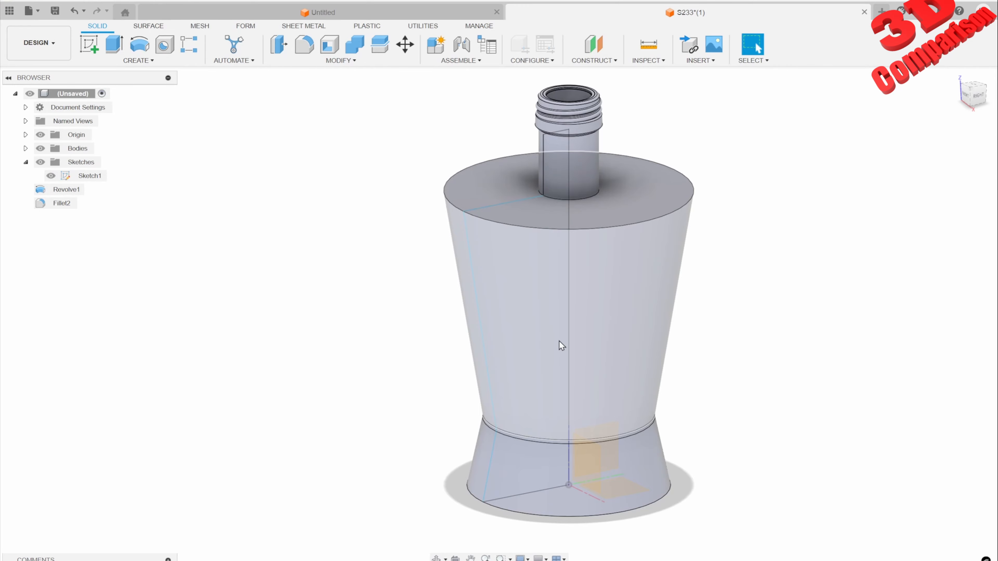
{"action": "mouse_move", "coordinate": [559, 346]}
{"action": "middle_mouse_down", "text": "shift"}
{"action": "mouse_move", "coordinate": [576, 307]}
{"action": "mouse_move", "coordinate": [556, 304]}
{"action": "middle_mouse_up", "text": "shift"}
{"action": "right_click", "coordinate": [99, 176]}
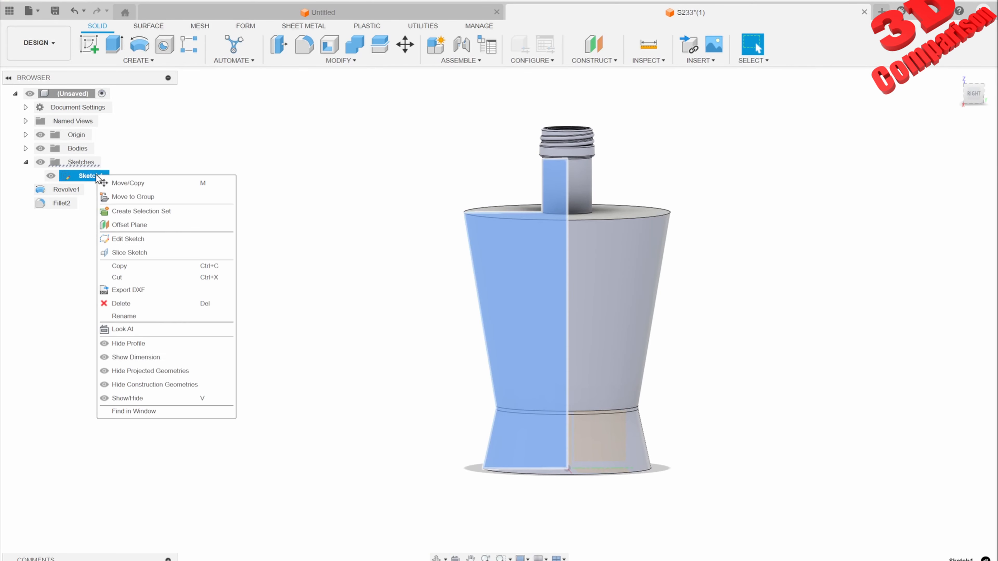
{"action": "left_click", "coordinate": [118, 239]}
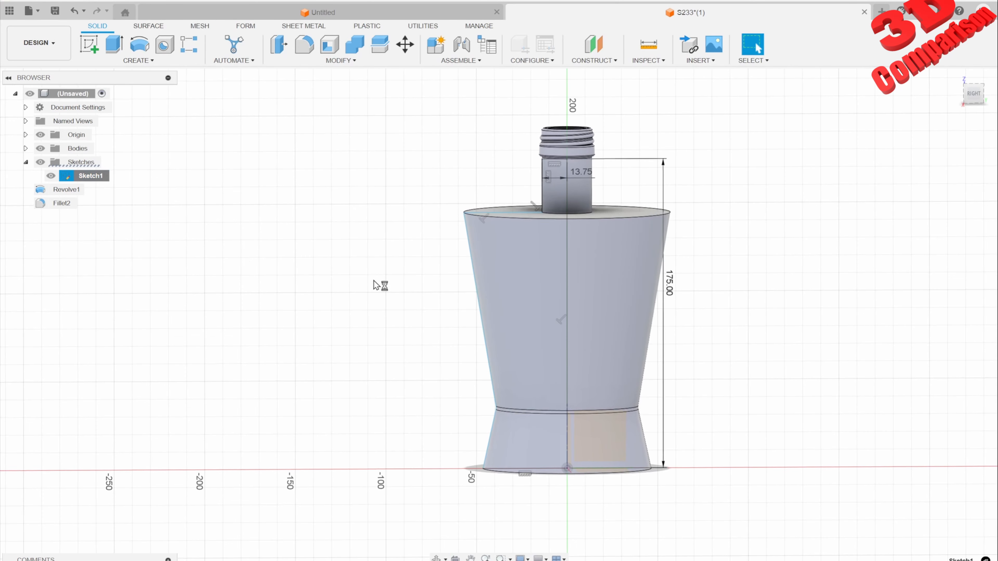
{"action": "left_click_drag", "start_coordinate": [465, 213], "coordinate": [454, 257]}
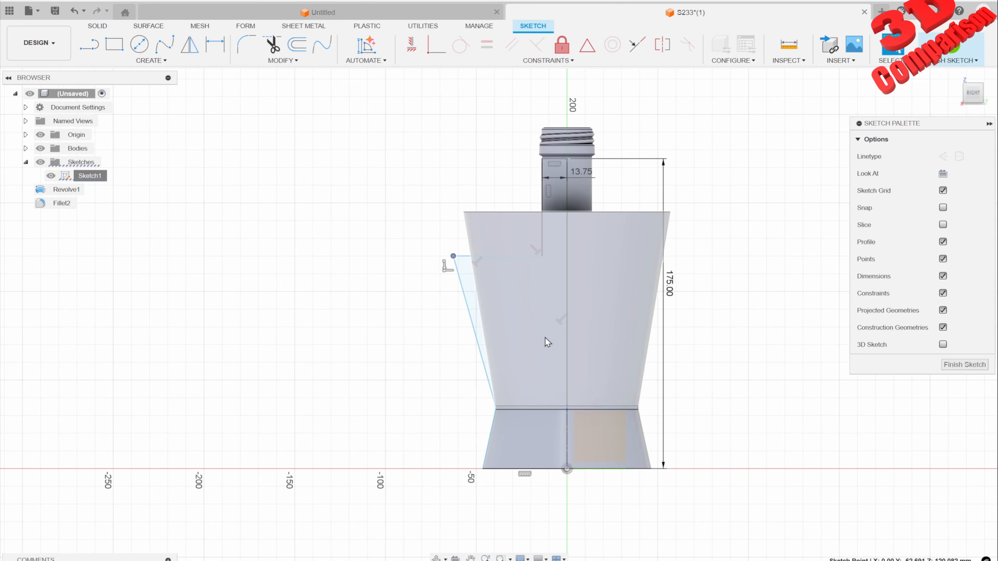
{"action": "left_click", "coordinate": [953, 57]}
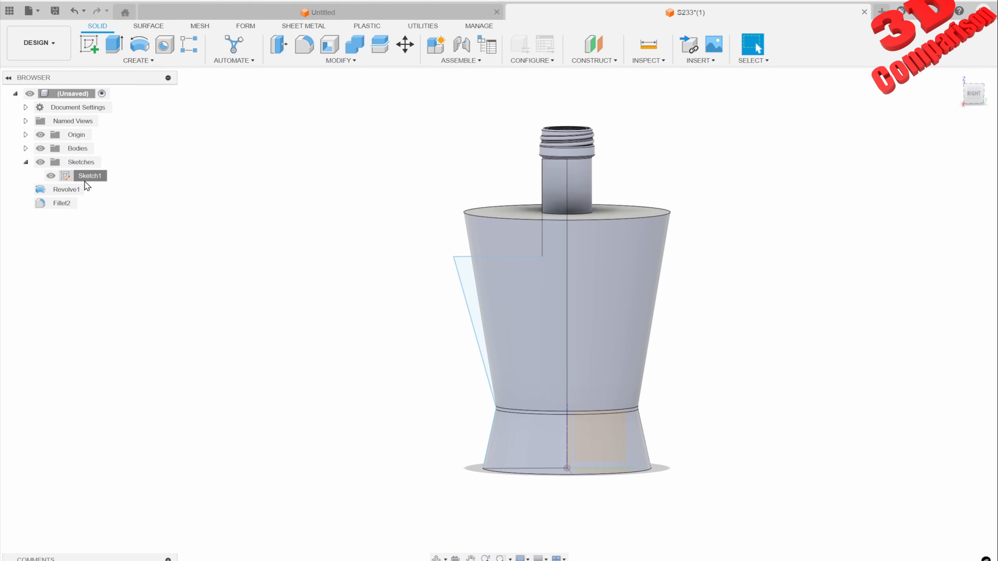
Step: Highlight the edited profile sketch and compare its outline with the revolved bottle body
{"action": "left_click", "coordinate": [90, 176]}
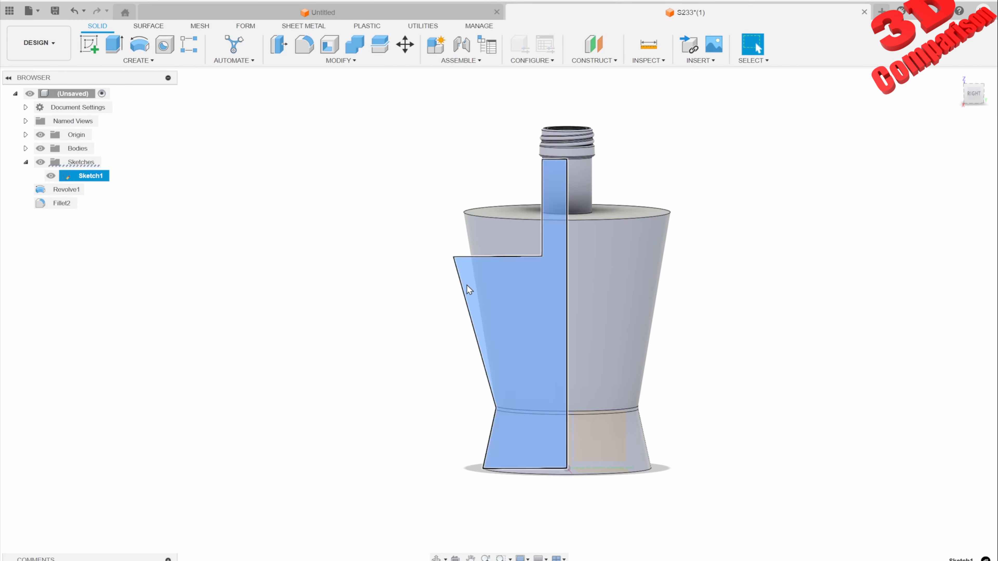
{"action": "mouse_move", "coordinate": [484, 272]}
{"action": "middle_mouse_down", "text": "shift"}
{"action": "mouse_move", "coordinate": [513, 289]}
{"action": "mouse_move", "coordinate": [514, 281]}
{"action": "middle_mouse_up", "text": "shift"}
{"action": "left_click", "coordinate": [362, 290]}
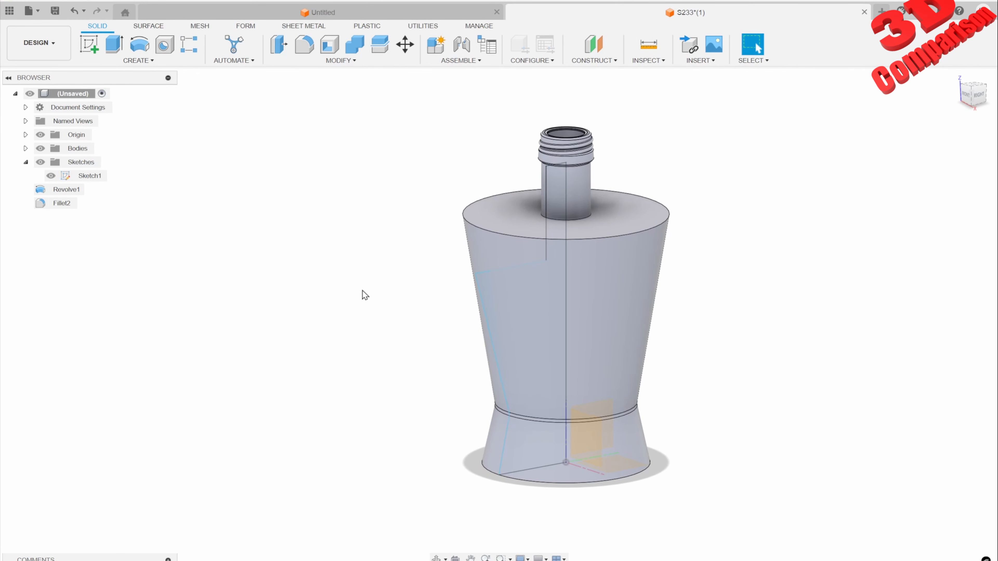
Step: Fillet the outer edge of the bottle's shoulder with a radius of about 9.5 mm
{"action": "left_click", "coordinate": [306, 41]}
{"action": "left_click", "coordinate": [511, 229]}
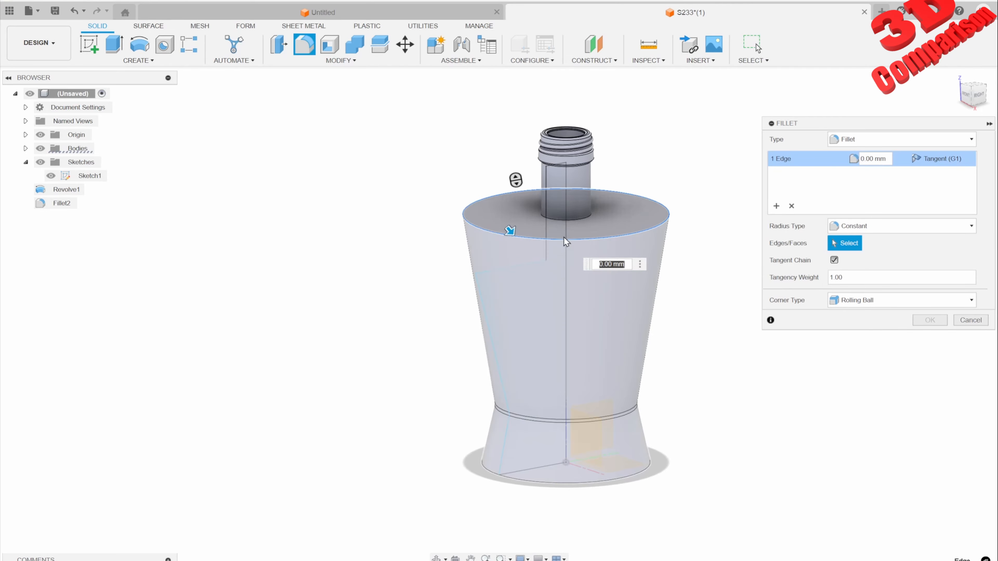
{"action": "left_click", "coordinate": [515, 223]}
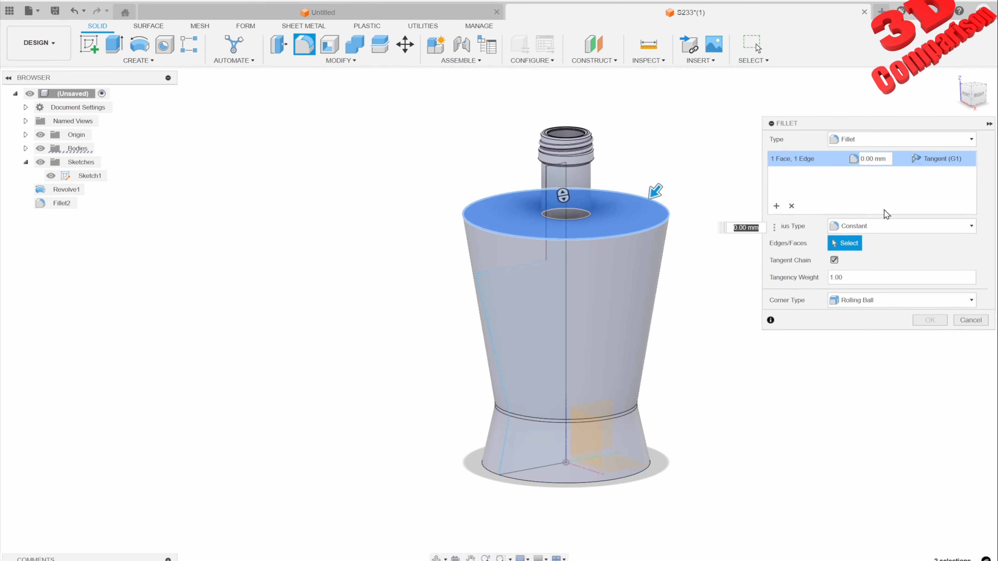
{"action": "left_click", "coordinate": [792, 206]}
{"action": "left_click", "coordinate": [509, 234]}
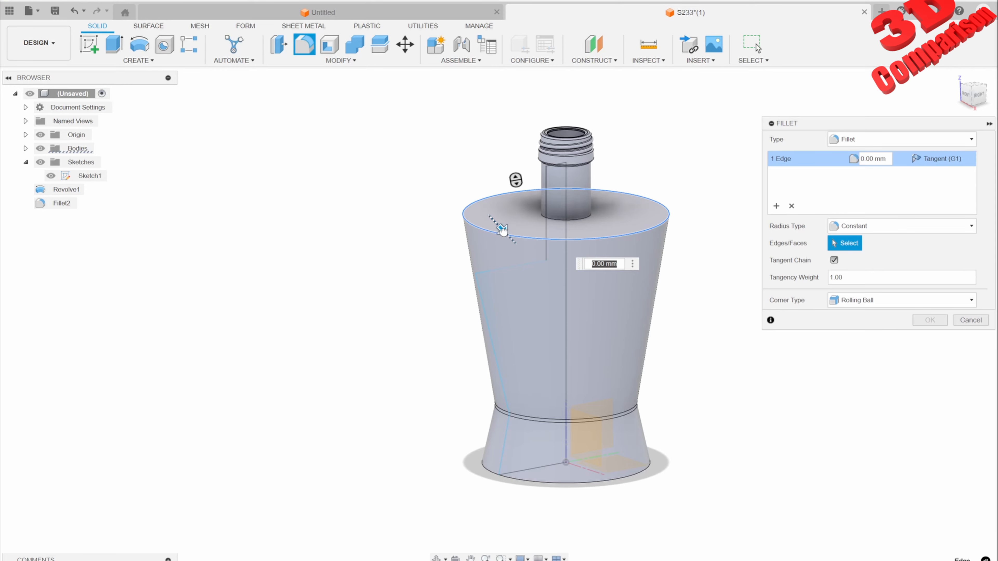
{"action": "left_click_drag", "start_coordinate": [508, 235], "coordinate": [507, 232]}
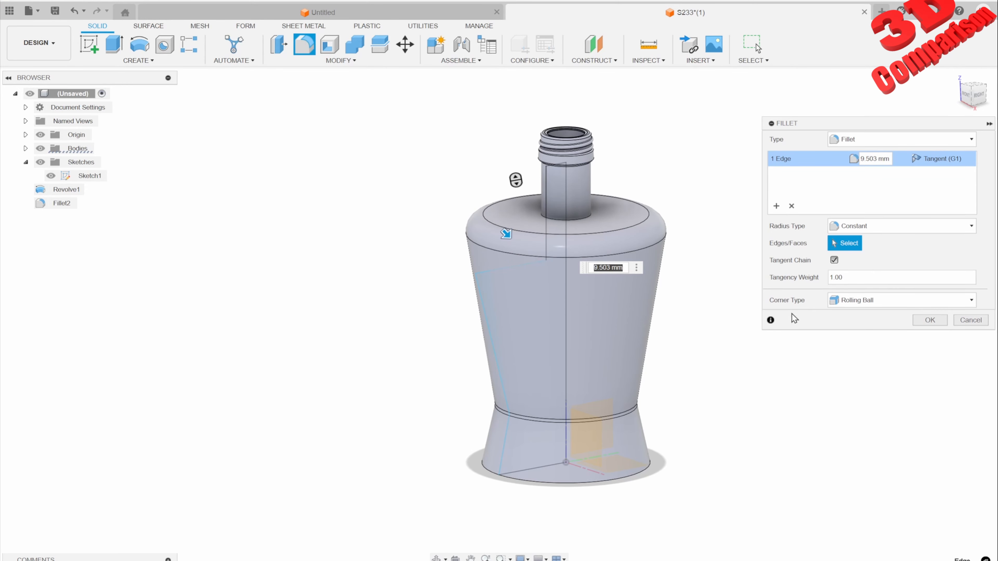
{"action": "left_click", "coordinate": [924, 319]}
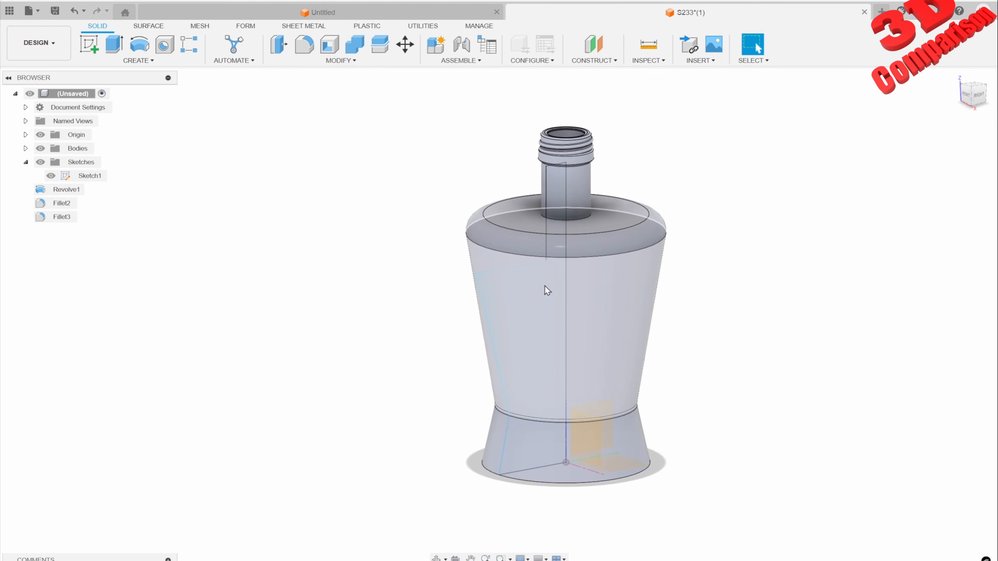
Step: Sketch a circle about 20 mm in diameter on the profile's vertical plane, centred on the body's side just below the shoulder, and finish the sketch
{"action": "left_click", "coordinate": [90, 46]}
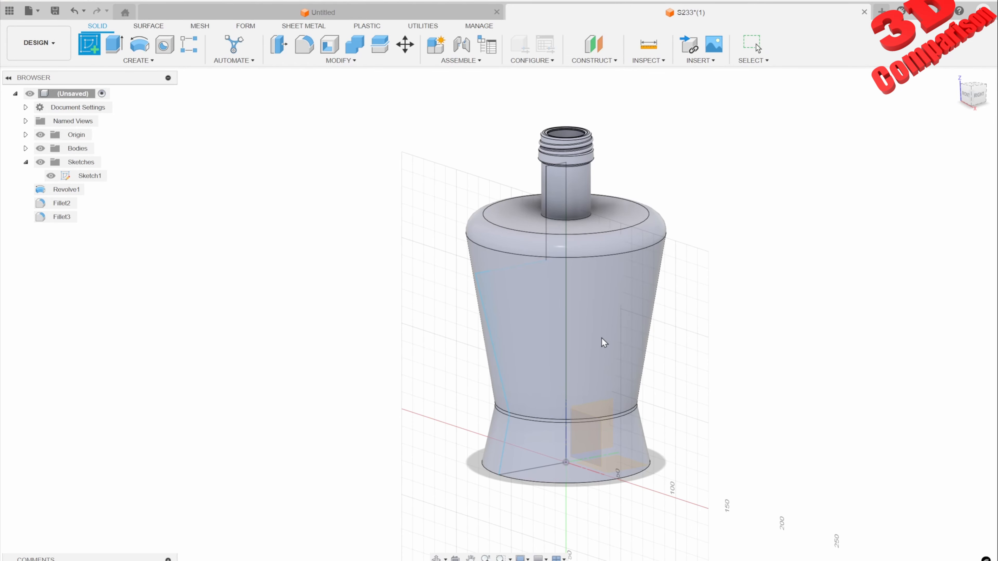
{"action": "left_click", "coordinate": [612, 420]}
{"action": "left_click", "coordinate": [139, 44]}
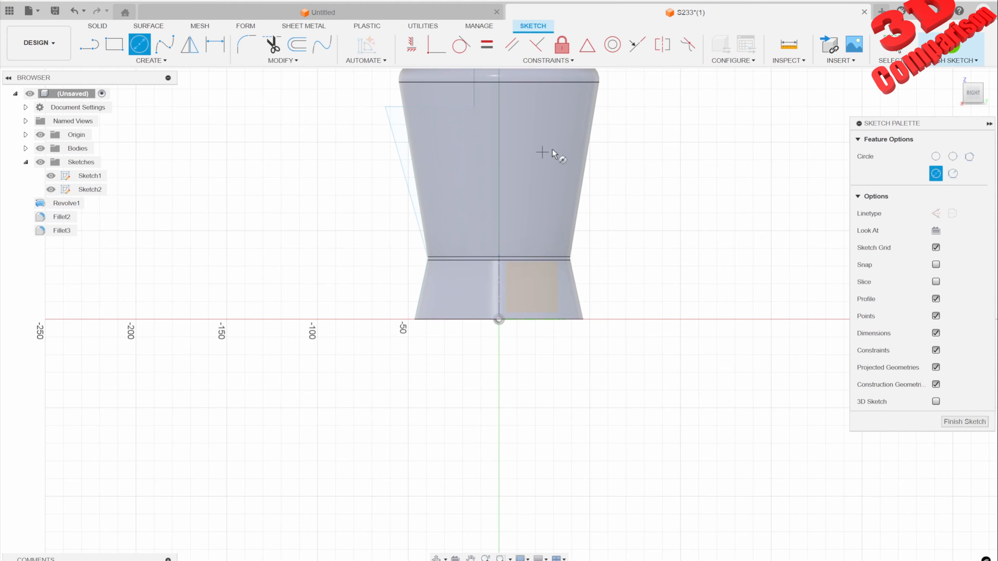
{"action": "middle_click_drag", "start_coordinate": [642, 140], "coordinate": [628, 179]}
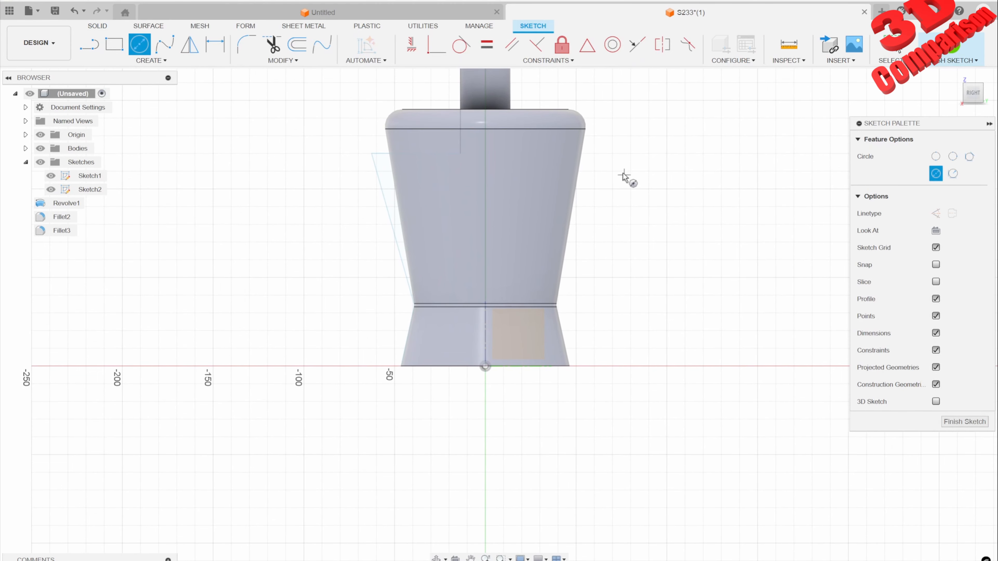
{"action": "left_click", "coordinate": [583, 154]}
{"action": "left_click", "coordinate": [599, 147]}
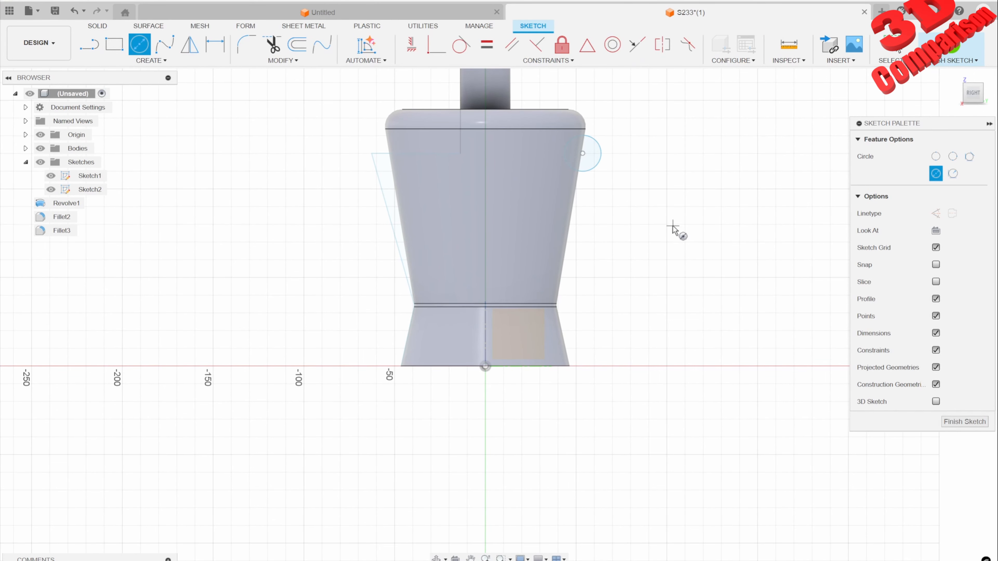
{"action": "left_click", "coordinate": [955, 47]}
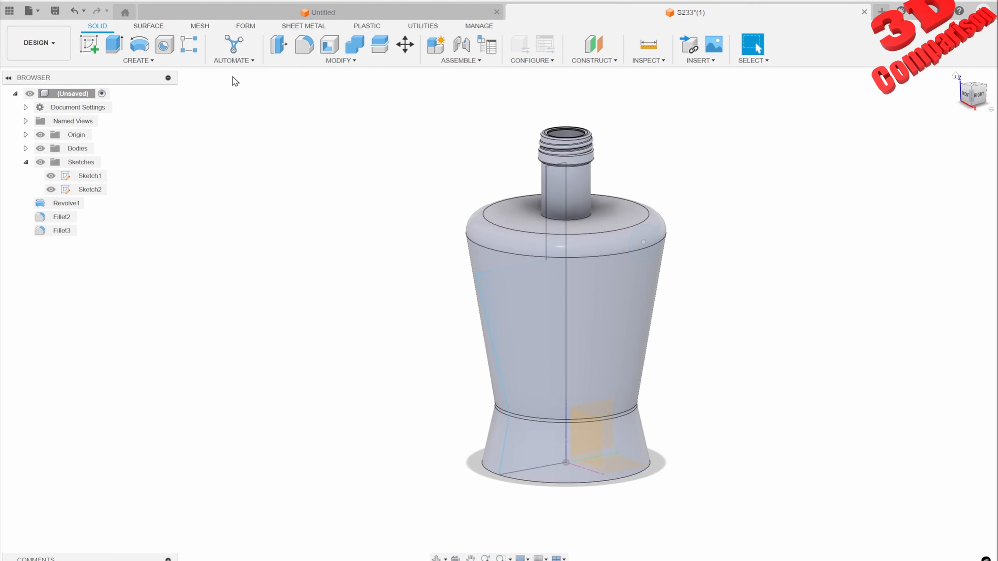
Step: Revolve the circle 360° about the bottle's vertical axis as a cut in the body
{"action": "left_click", "coordinate": [146, 51]}
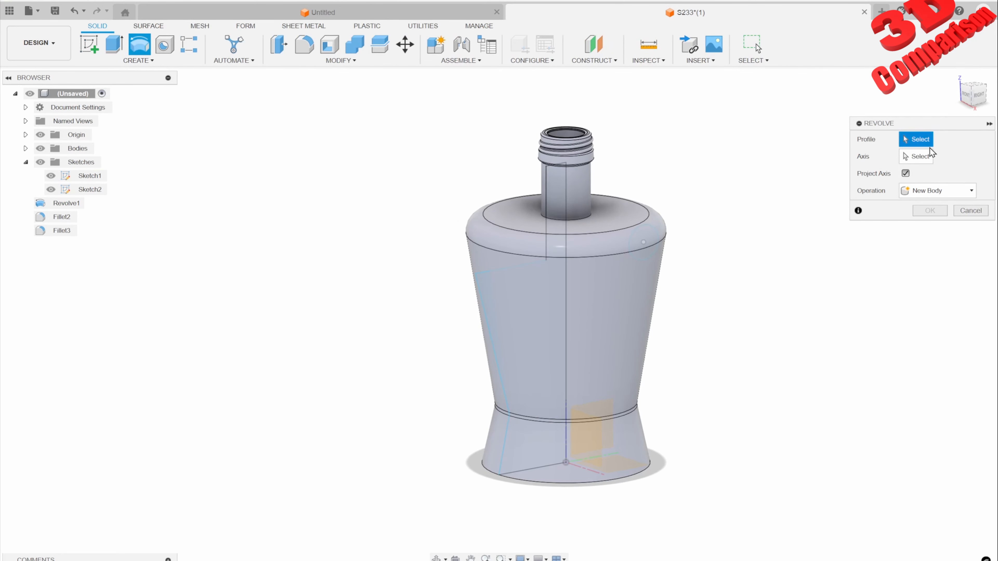
{"action": "left_click", "coordinate": [641, 241]}
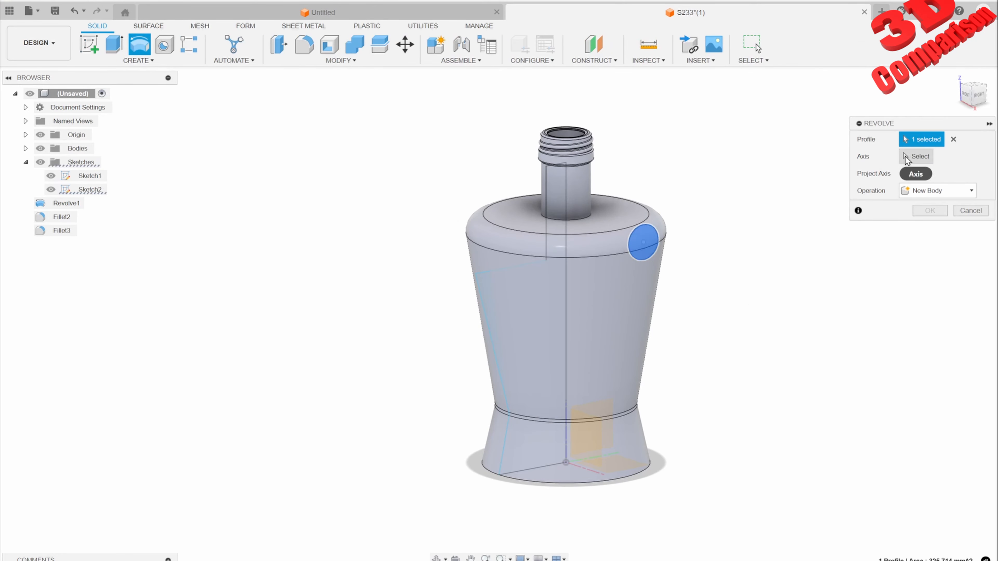
{"action": "left_click", "coordinate": [567, 412]}
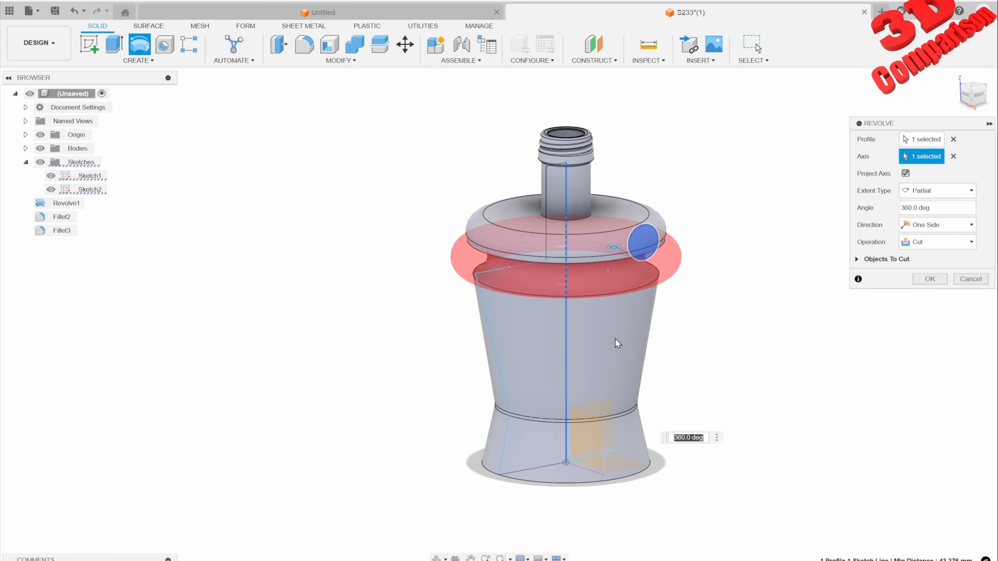
{"action": "mouse_move", "coordinate": [584, 334]}
{"action": "middle_mouse_down", "text": "shift"}
{"action": "mouse_move", "coordinate": [584, 270]}
{"action": "mouse_move", "coordinate": [583, 317]}
{"action": "middle_mouse_up", "text": "shift"}
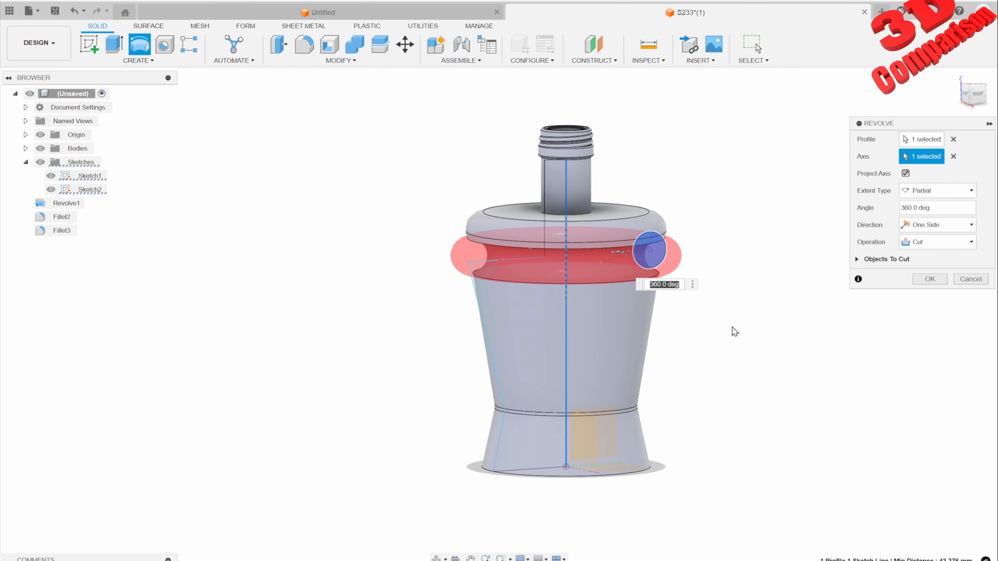
{"action": "left_click", "coordinate": [932, 249]}
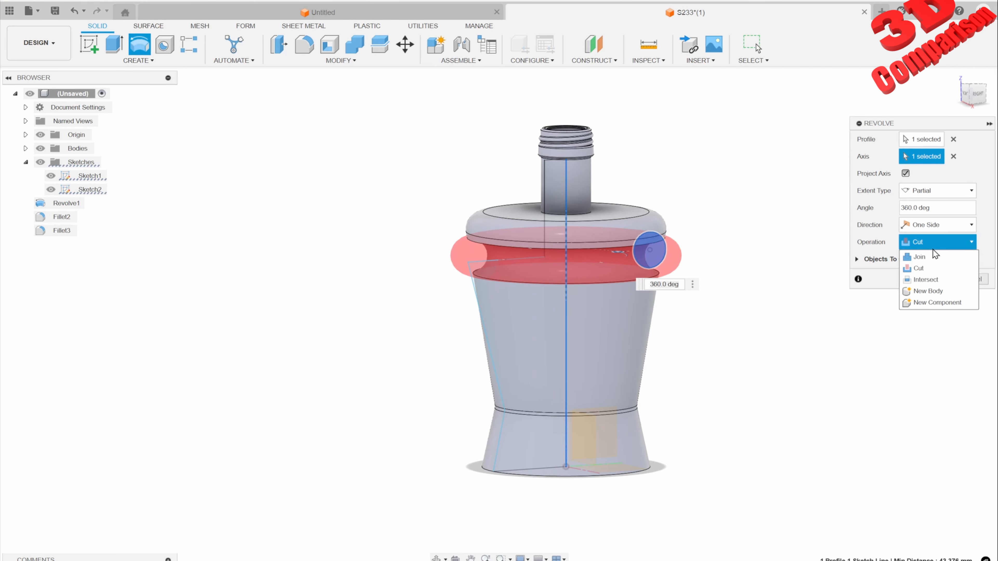
{"action": "left_click", "coordinate": [926, 268]}
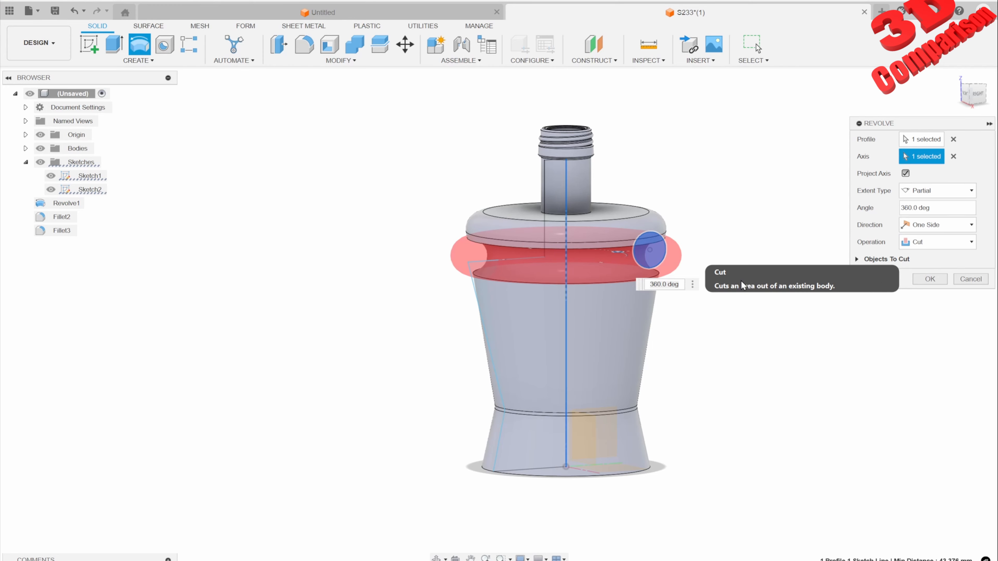
{"action": "left_click", "coordinate": [859, 259]}
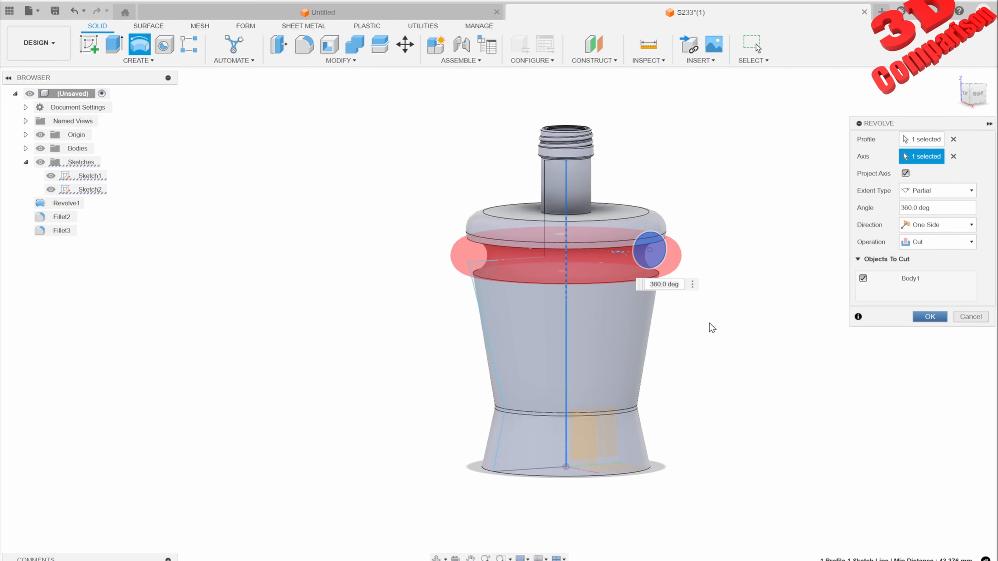
{"action": "left_click", "coordinate": [935, 318]}
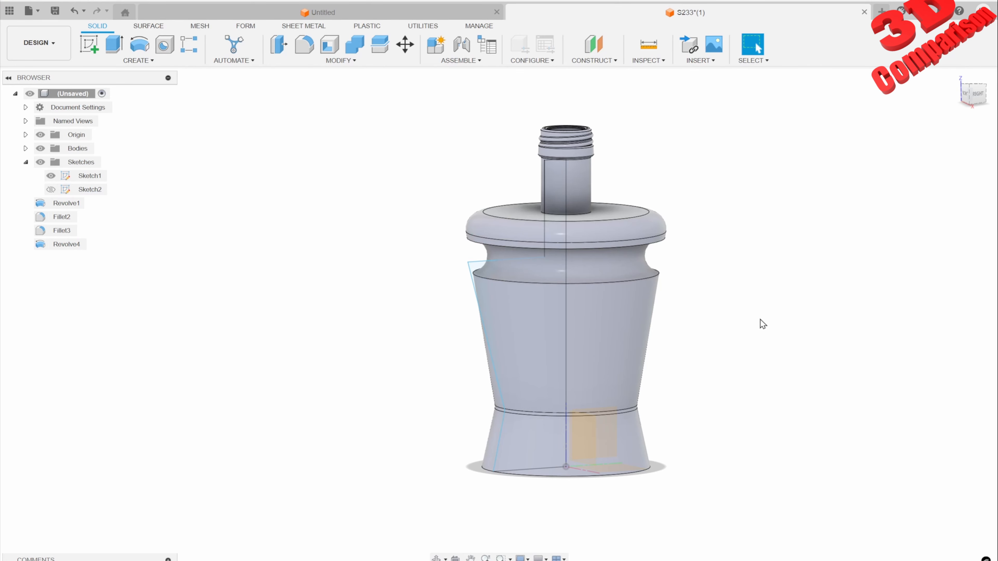
Step: Check which commands are offered for the new revolved cut, looking for an option to edit the feature
{"action": "scroll", "coordinate": [769, 341], "scroll_direction": "up", "scroll_amount": 1}
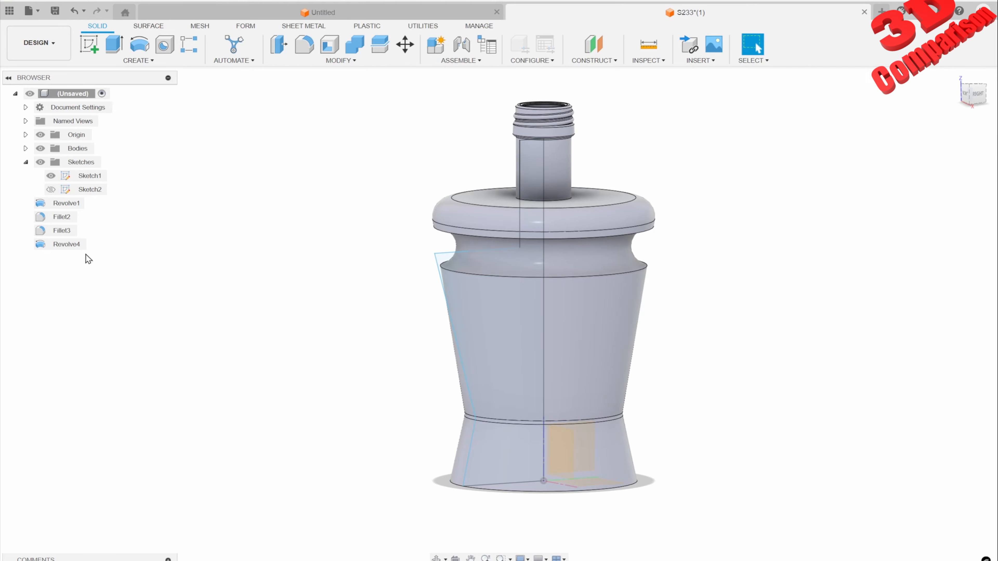
{"action": "left_click", "coordinate": [75, 245]}
{"action": "right_click", "coordinate": [75, 247]}
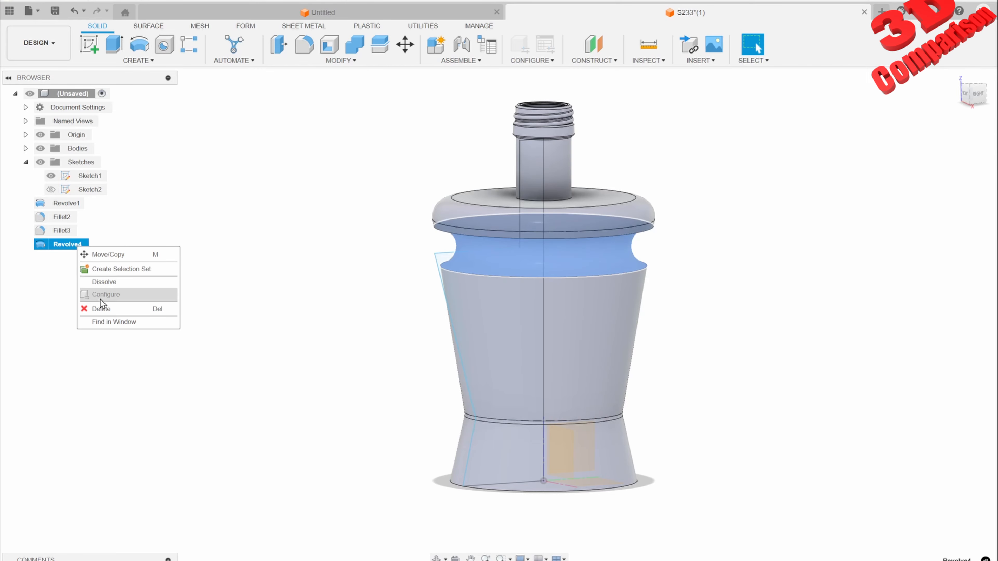
{"action": "left_click", "coordinate": [336, 378]}
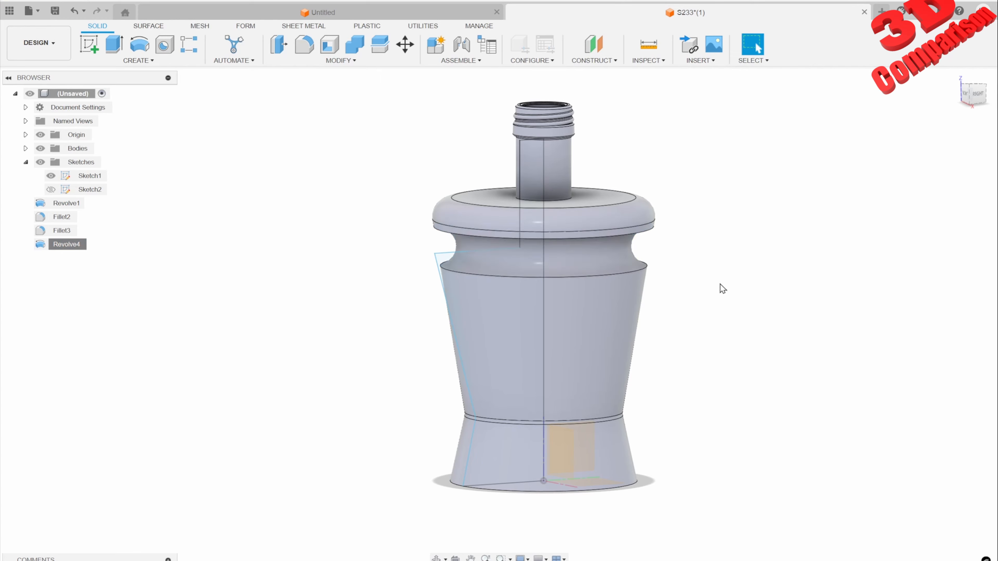
Step: Turn on design history capture for the whole design
{"action": "right_click", "coordinate": [77, 94]}
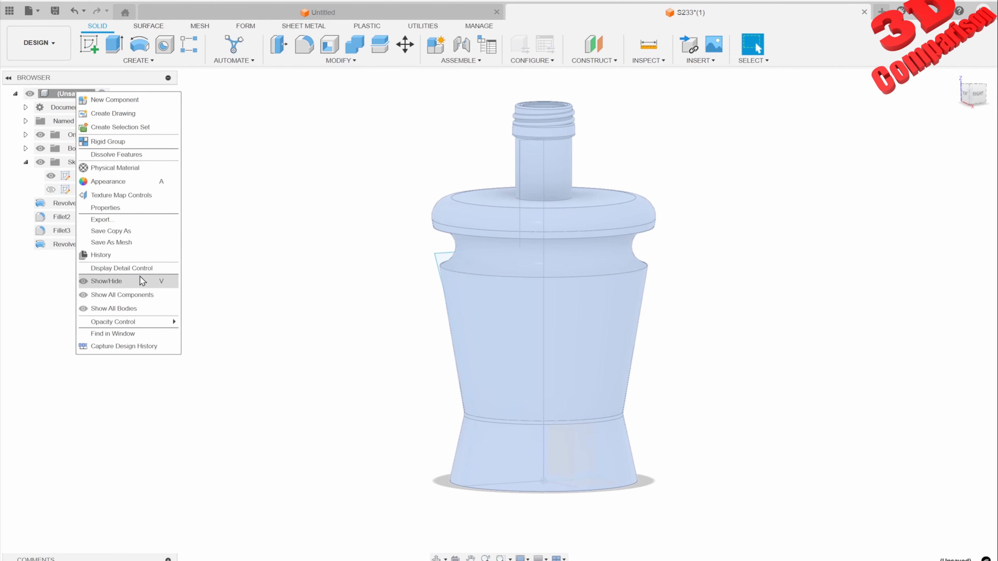
{"action": "left_click", "coordinate": [133, 345]}
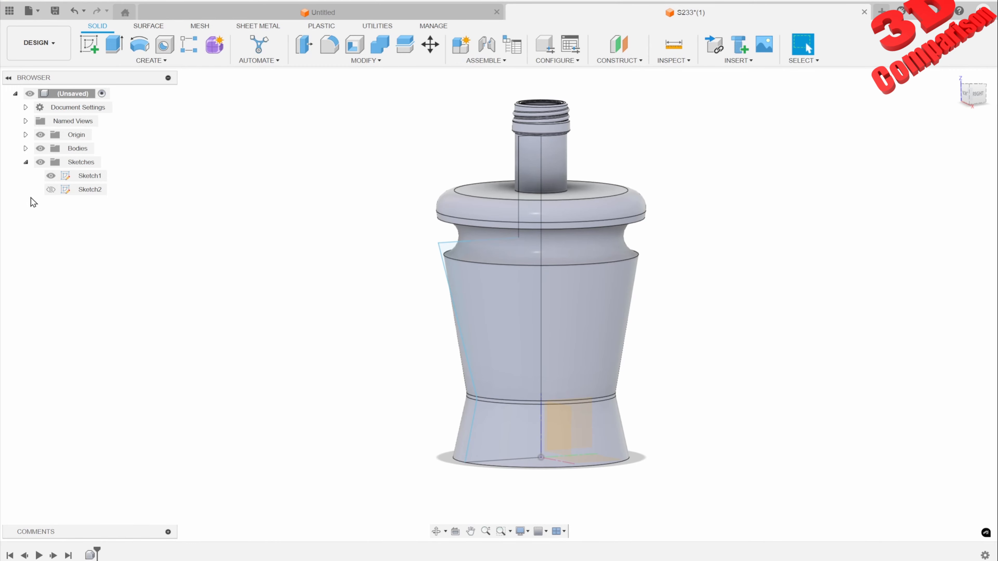
{"action": "left_click_drag", "start_coordinate": [30, 206], "coordinate": [118, 315]}
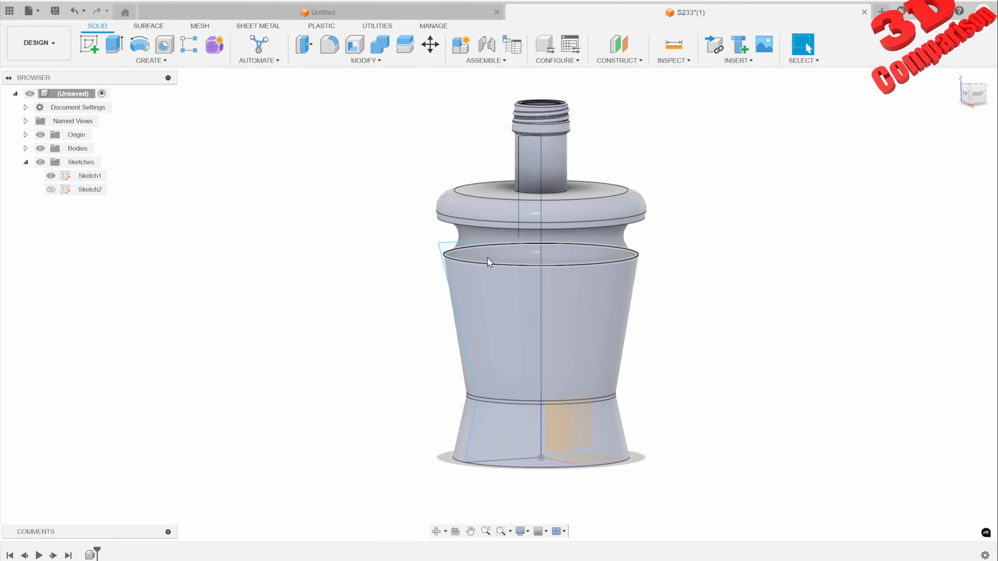
Step: Fillet the lower edge of the revolved groove with a radius of about 12.7 mm
{"action": "left_click", "coordinate": [329, 44]}
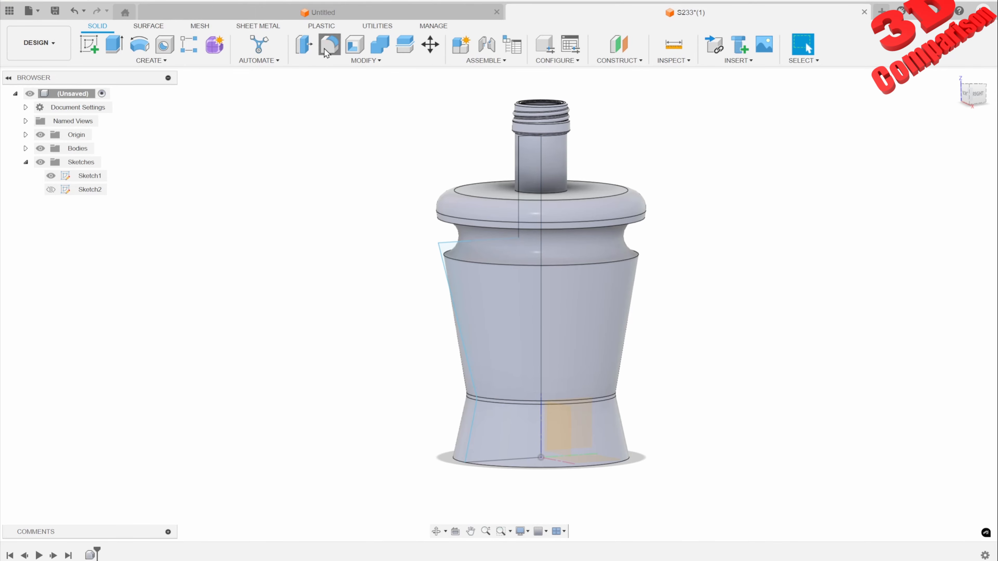
{"action": "left_click", "coordinate": [457, 258]}
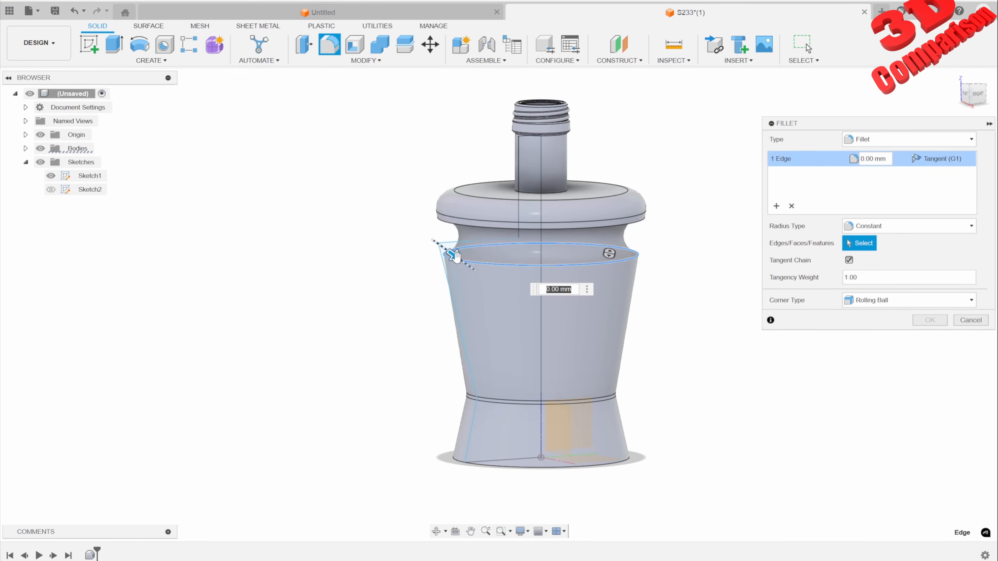
{"action": "left_click_drag", "start_coordinate": [457, 257], "coordinate": [462, 258]}
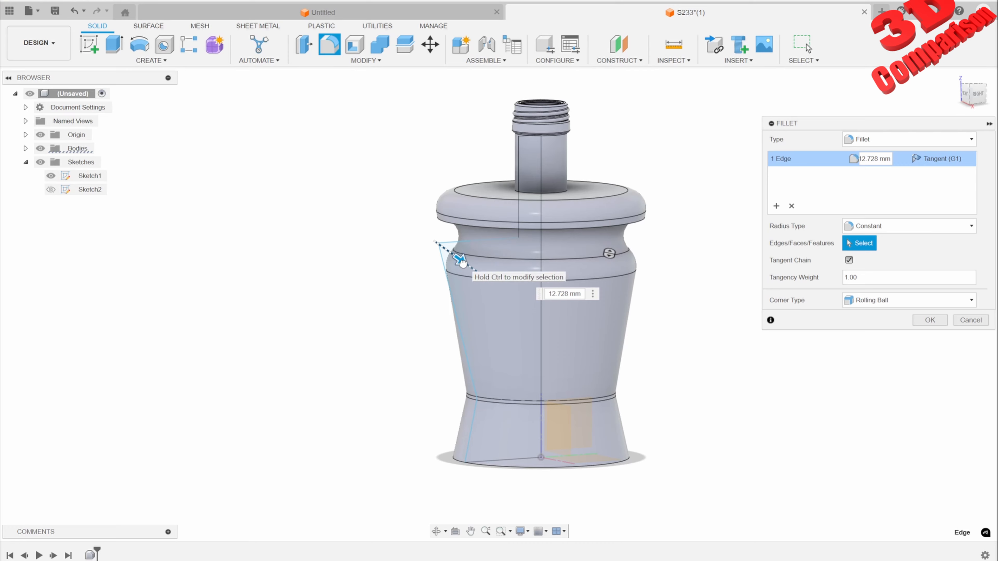
{"action": "left_click", "coordinate": [930, 320]}
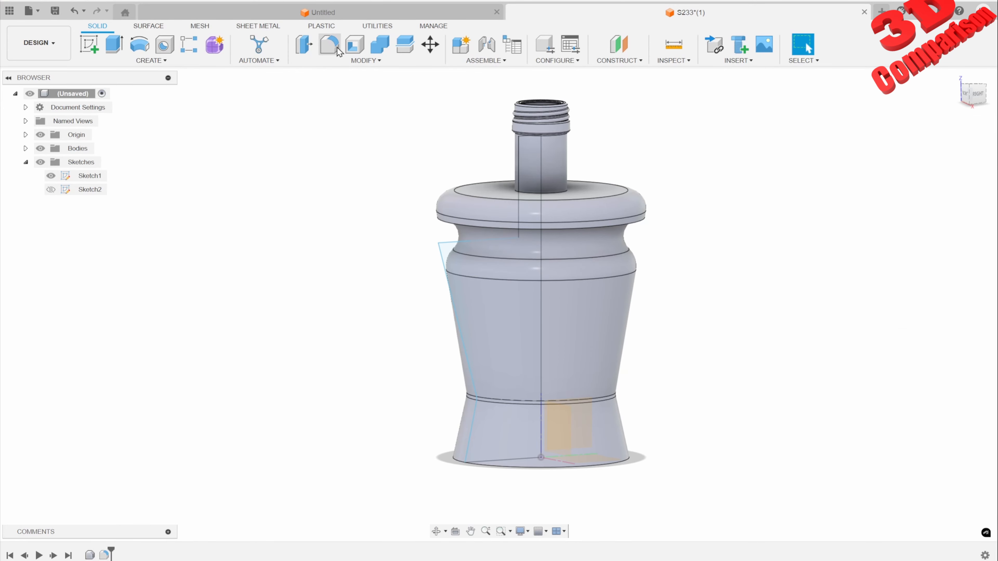
Step: Fillet the lower outer edge of the shoulder above the groove with a radius of about 7 mm
{"action": "left_click", "coordinate": [330, 44]}
{"action": "left_click", "coordinate": [445, 218]}
{"action": "left_click_drag", "start_coordinate": [444, 231], "coordinate": [448, 230]}
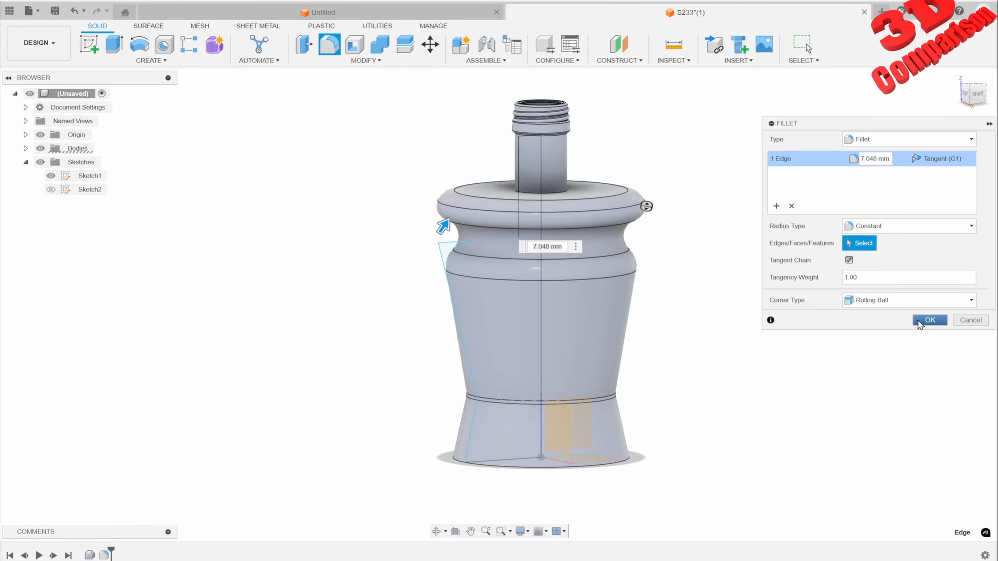
{"action": "left_click", "coordinate": [930, 320]}
Step: Sketch a rectangle of about 329 mm² on the vertical origin plane, overlapping the body's tapered side below the groove, and finish the sketch
{"action": "scroll", "coordinate": [668, 283], "scroll_direction": "up", "scroll_amount": 2}
{"action": "scroll", "coordinate": [625, 321], "scroll_direction": "down", "scroll_amount": 2}
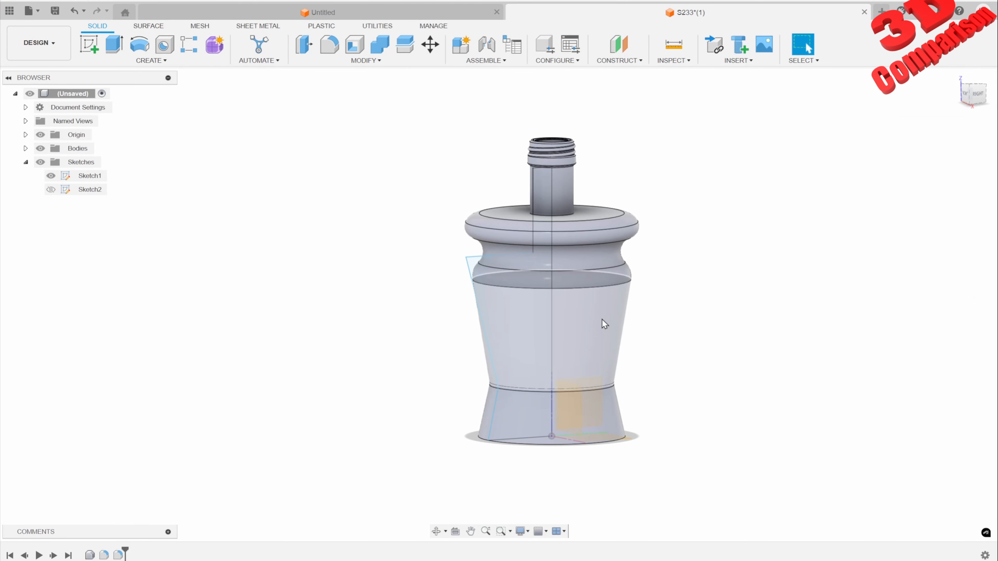
{"action": "mouse_move", "coordinate": [604, 318]}
{"action": "middle_mouse_down", "text": "shift"}
{"action": "mouse_move", "coordinate": [596, 283]}
{"action": "mouse_move", "coordinate": [601, 321]}
{"action": "middle_mouse_up", "text": "shift"}
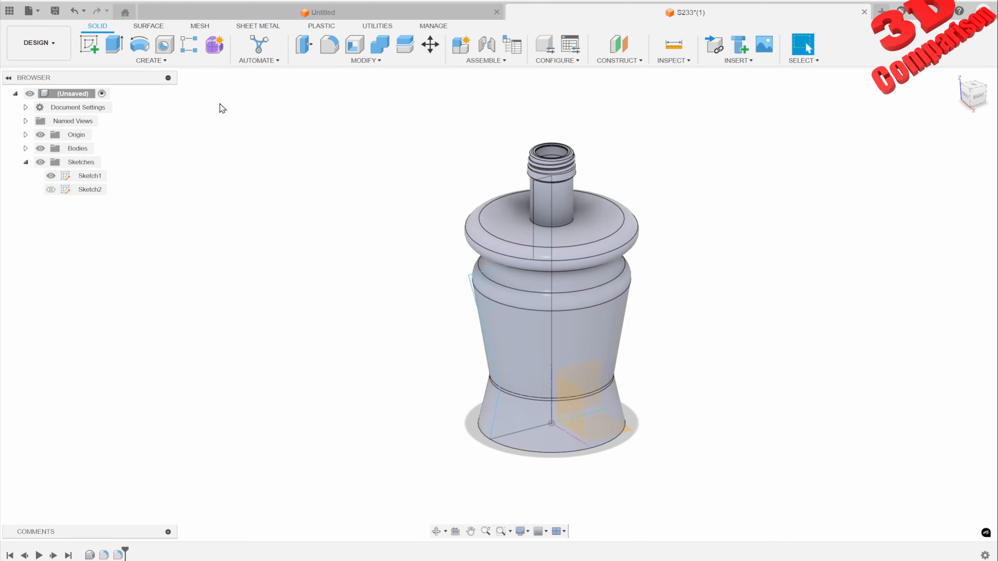
{"action": "left_click", "coordinate": [89, 44]}
{"action": "left_click", "coordinate": [605, 379]}
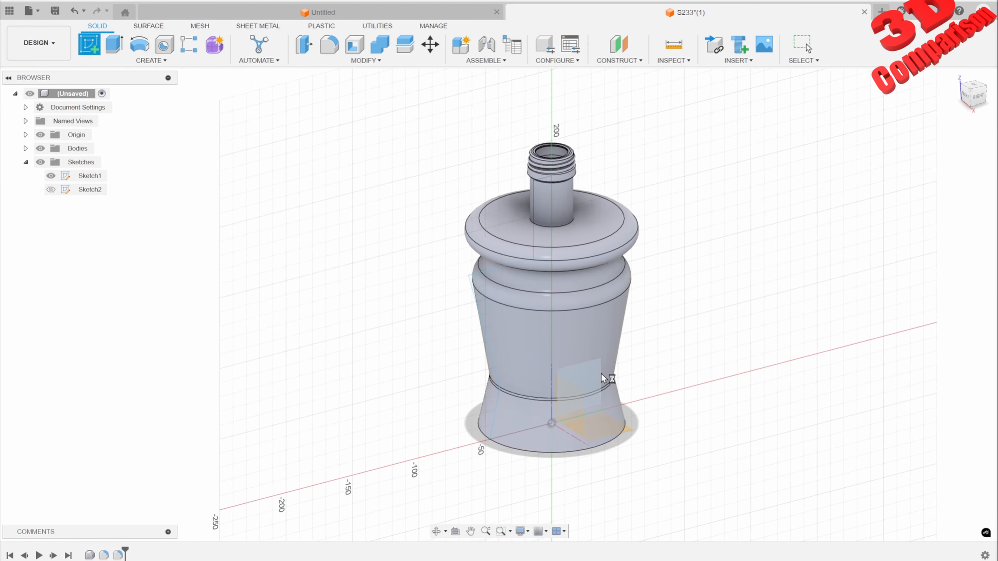
{"action": "left_click", "coordinate": [123, 48]}
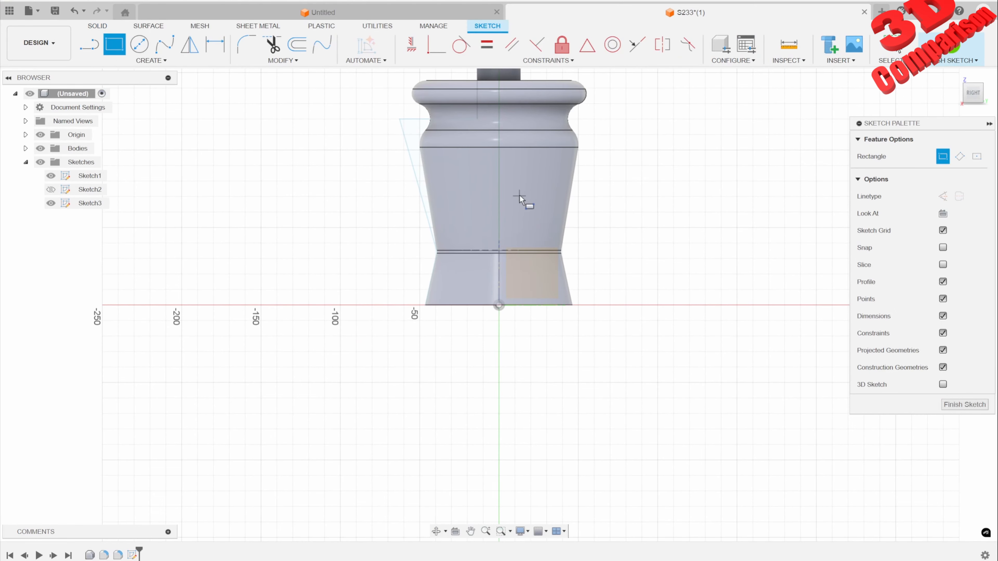
{"action": "left_click", "coordinate": [557, 192]}
{"action": "left_click", "coordinate": [587, 219]}
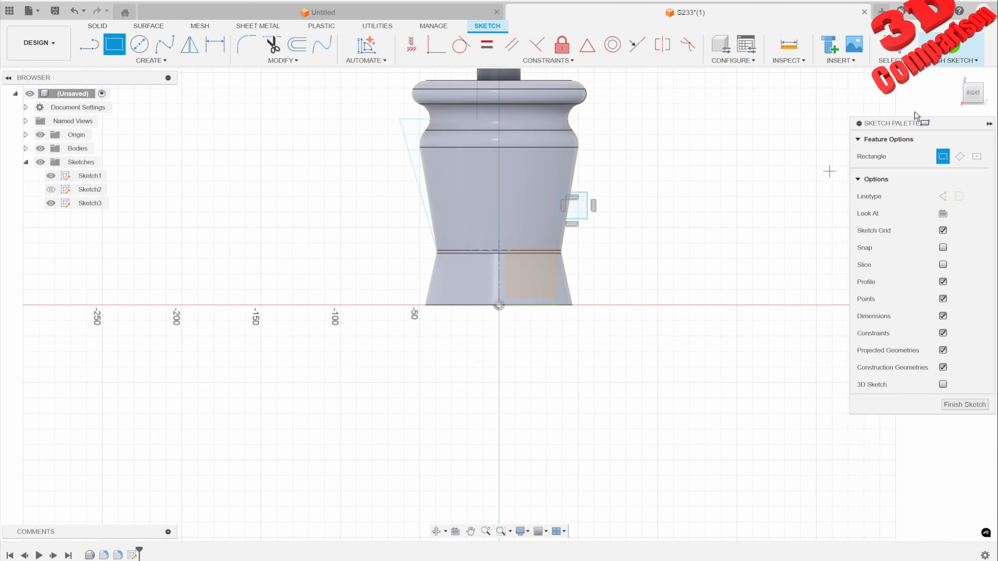
{"action": "left_click", "coordinate": [955, 48]}
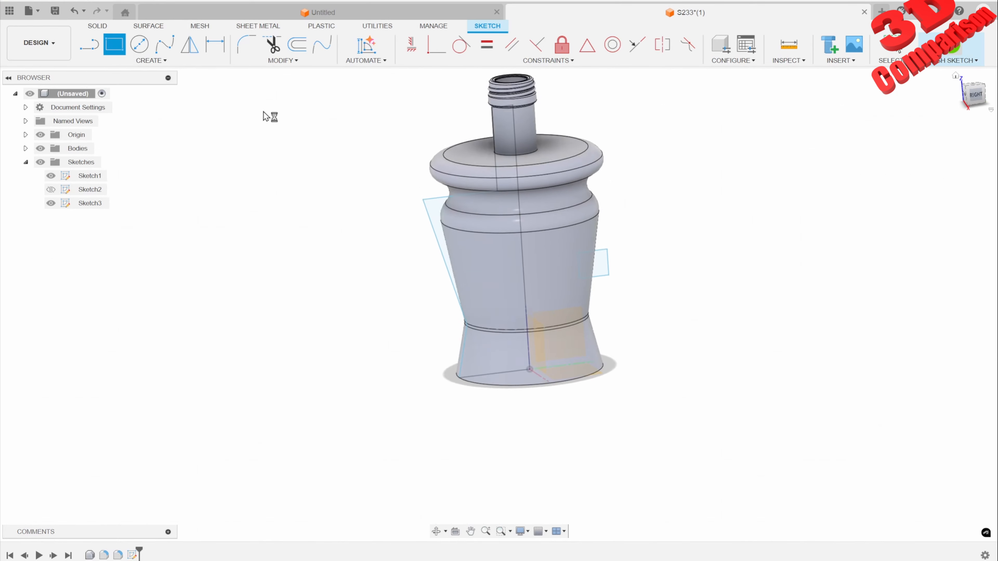
Step: Revolve the rectangle 360° about the bottle's vertical axis as a cut in the body
{"action": "left_click", "coordinate": [139, 45]}
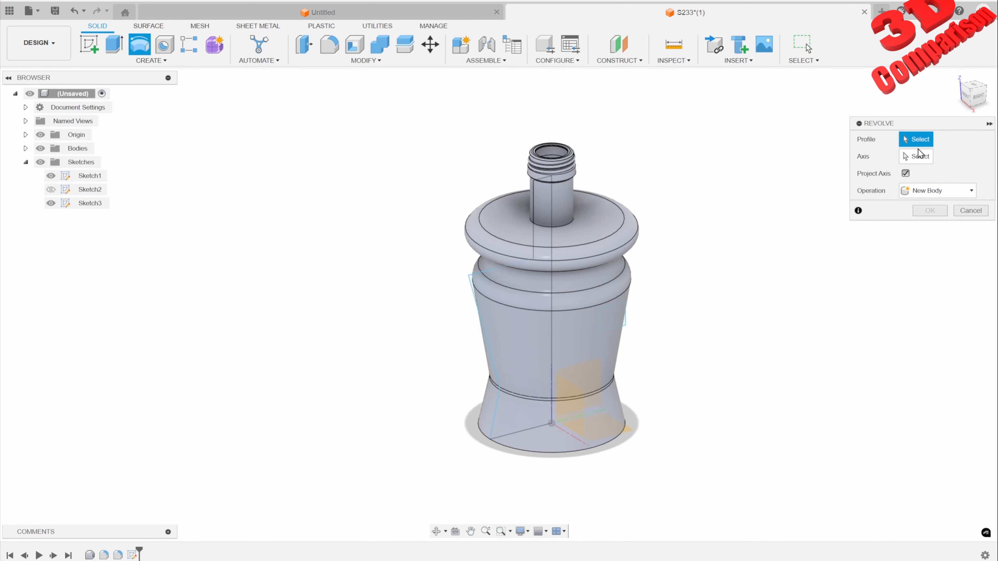
{"action": "left_click", "coordinate": [612, 317]}
{"action": "left_click", "coordinate": [916, 156]}
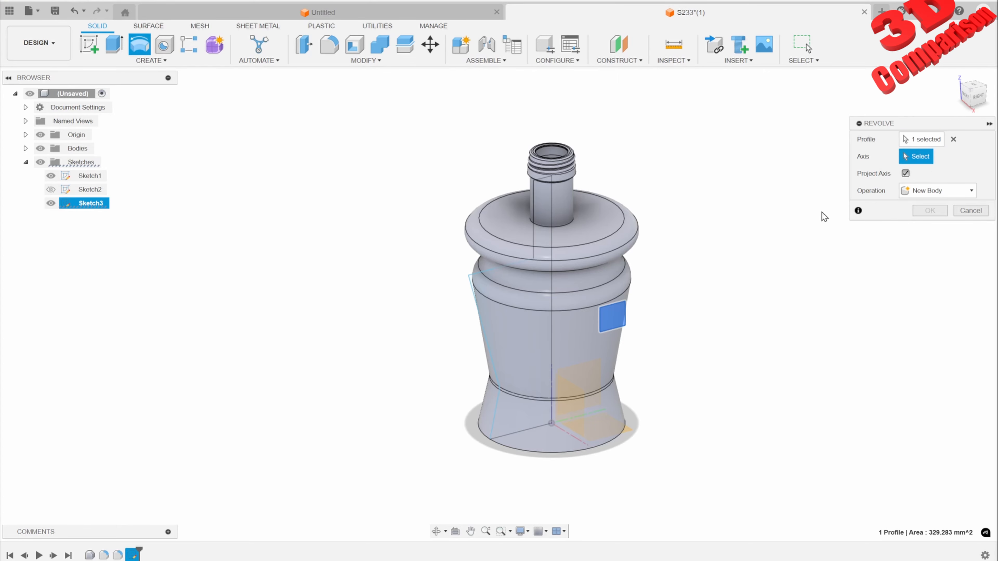
{"action": "left_click", "coordinate": [552, 385]}
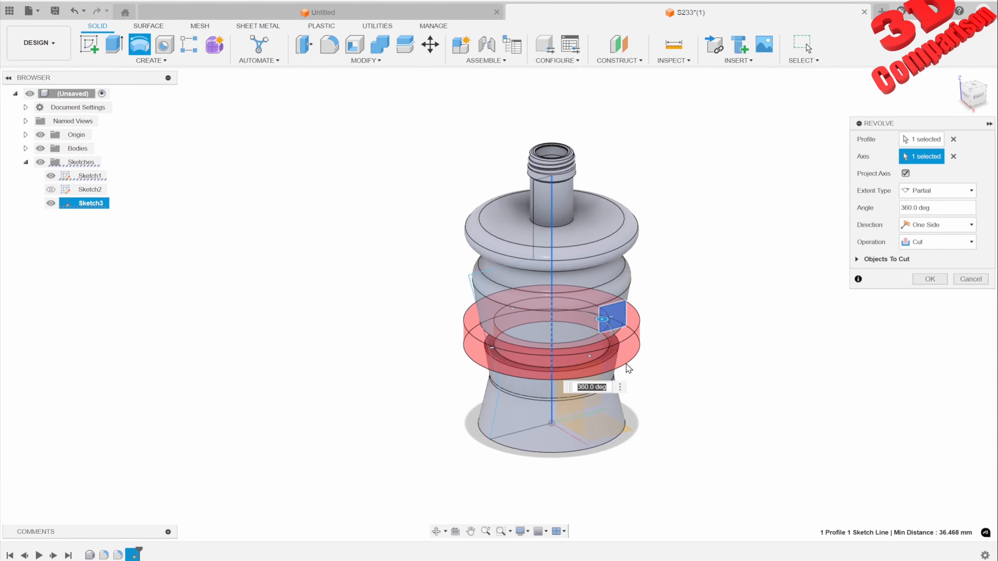
{"action": "middle_click_drag", "start_coordinate": [626, 373], "coordinate": [613, 295], "text": "shift"}
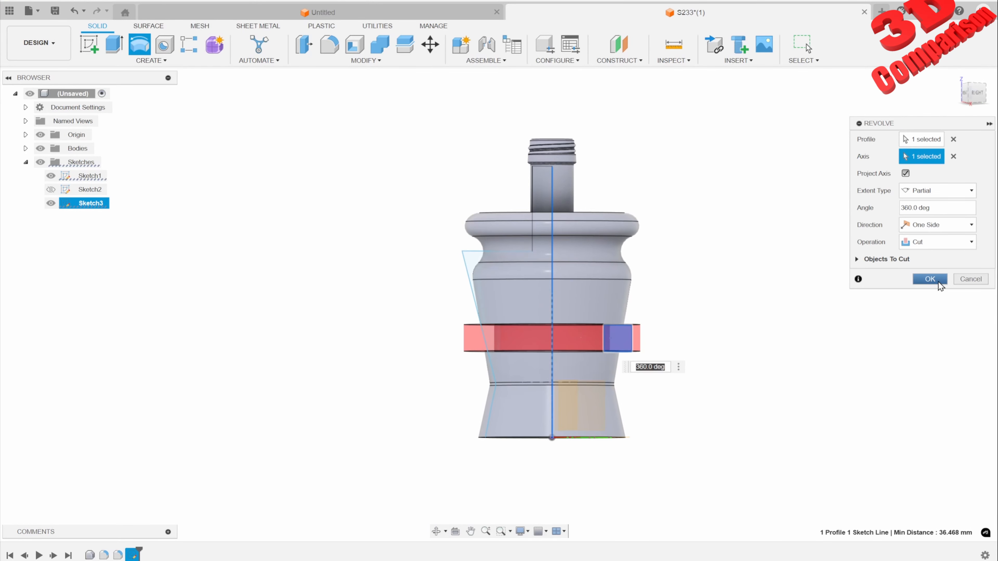
{"action": "left_click", "coordinate": [930, 278]}
Step: Edit the rectangular revolved cut and set its angle to 270°
{"action": "scroll", "coordinate": [668, 377], "scroll_direction": "up", "scroll_amount": 4}
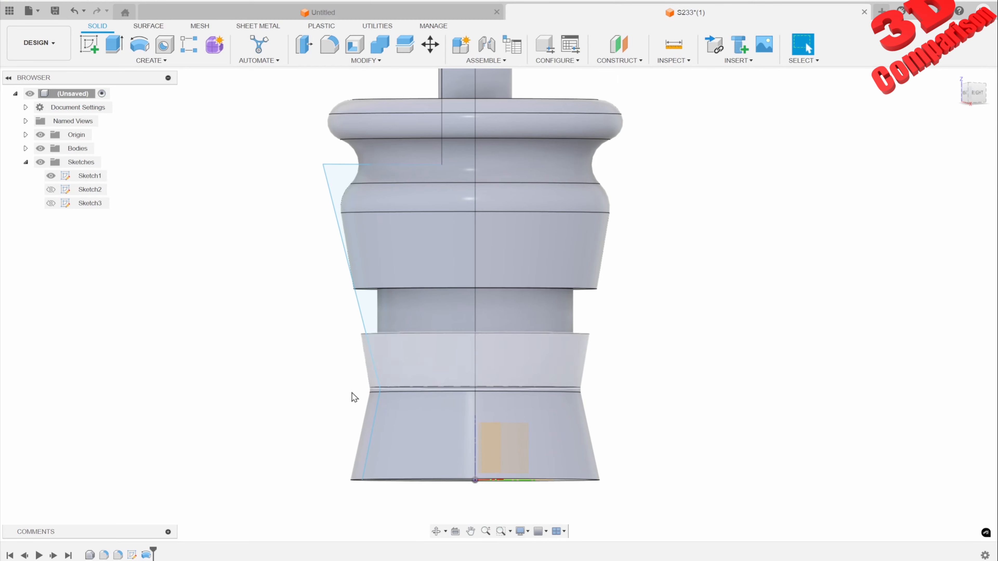
{"action": "right_click", "coordinate": [146, 555]}
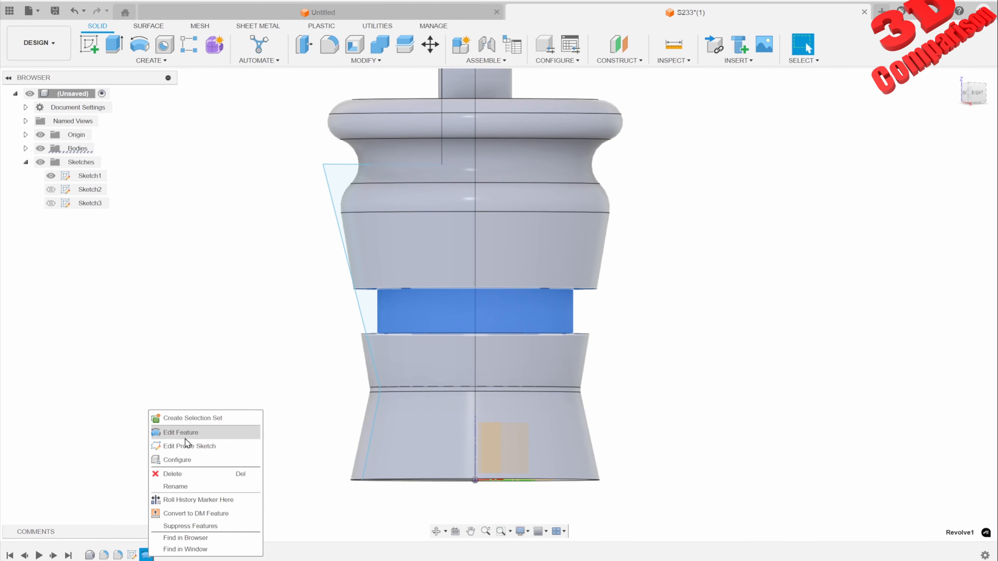
{"action": "left_click", "coordinate": [192, 433]}
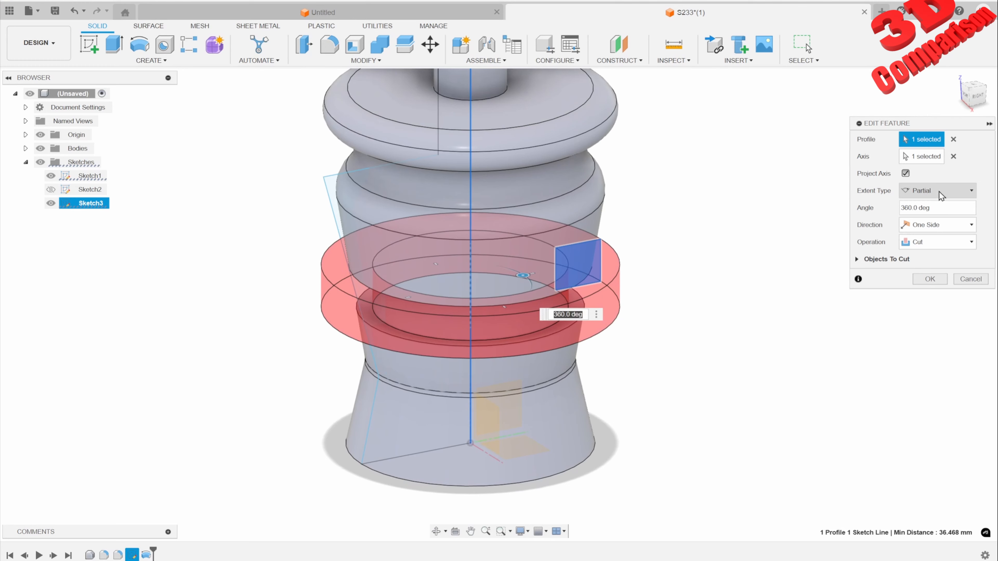
{"action": "left_click", "coordinate": [935, 208]}
{"action": "type", "text": "270"}
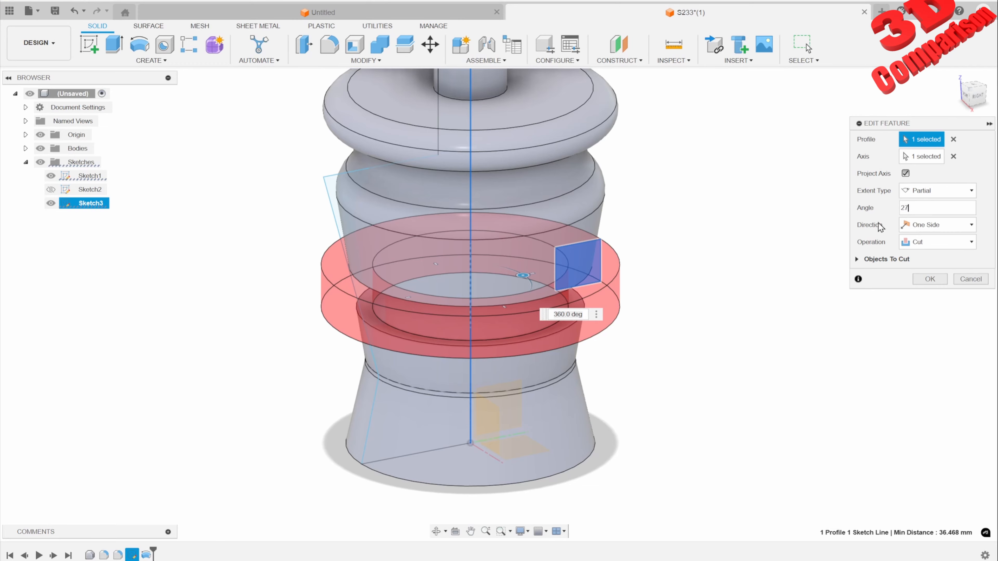
{"action": "left_click", "coordinate": [932, 280]}
{"action": "middle_click_drag", "start_coordinate": [790, 276], "coordinate": [656, 255], "text": "shift"}
{"action": "scroll", "coordinate": [654, 259], "scroll_direction": "down", "scroll_amount": 3}
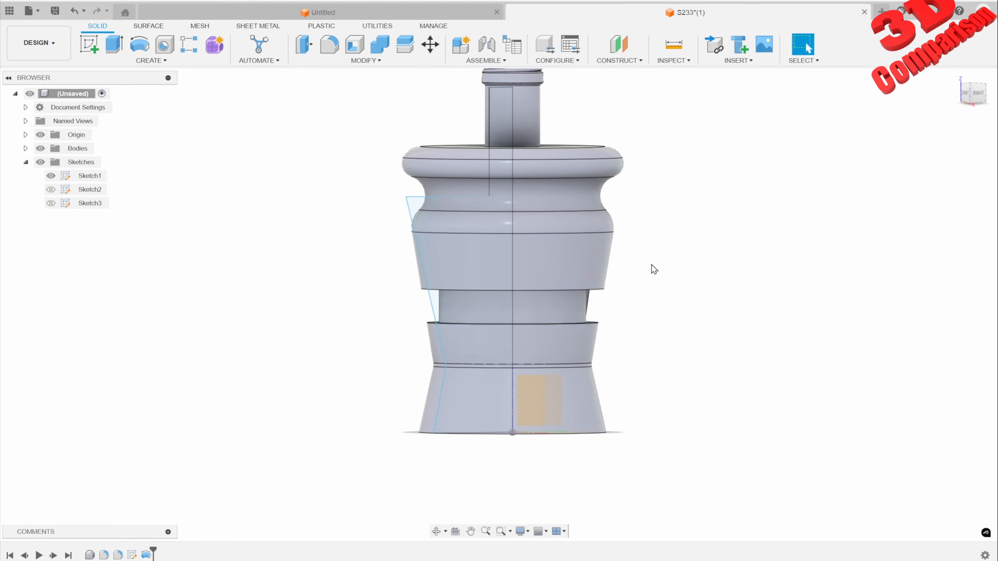
{"action": "scroll", "coordinate": [656, 290], "scroll_direction": "down", "scroll_amount": 2}
{"action": "scroll", "coordinate": [560, 148], "scroll_direction": "up", "scroll_amount": 1}
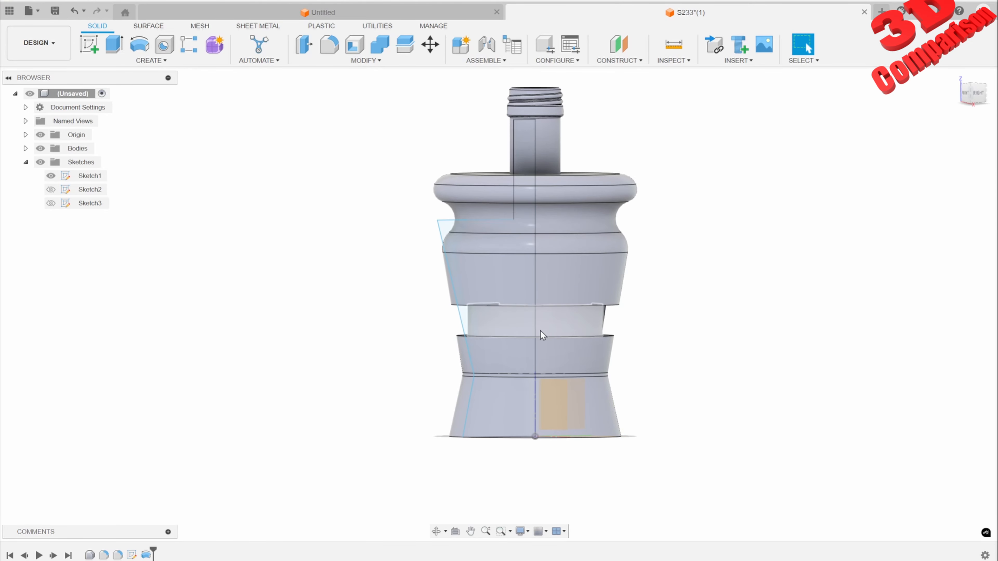
{"action": "left_click_drag", "start_coordinate": [490, 504], "coordinate": [26, 274]}
{"action": "left_click", "coordinate": [615, 482]}
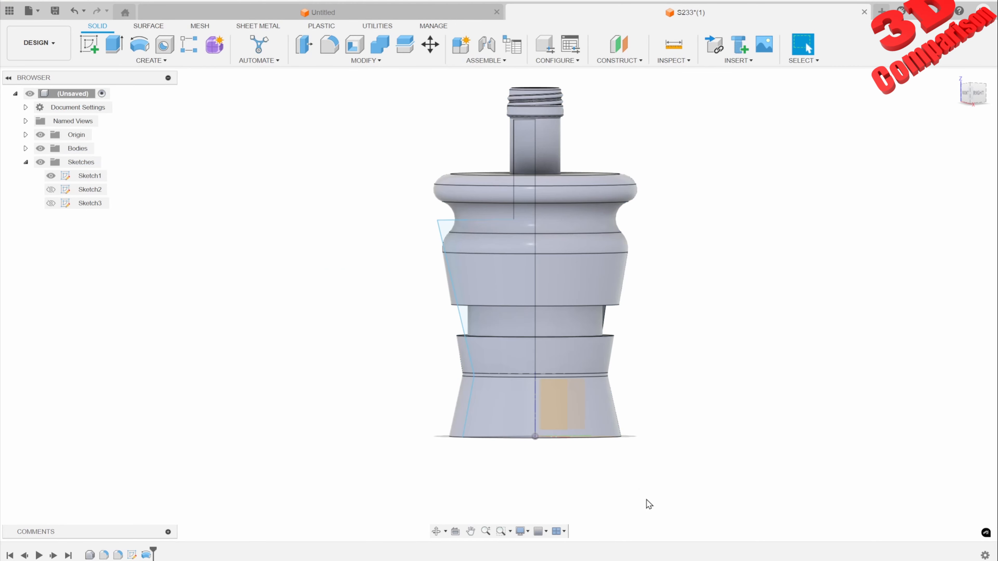
{"action": "left_click_drag", "start_coordinate": [621, 496], "coordinate": [976, 285]}
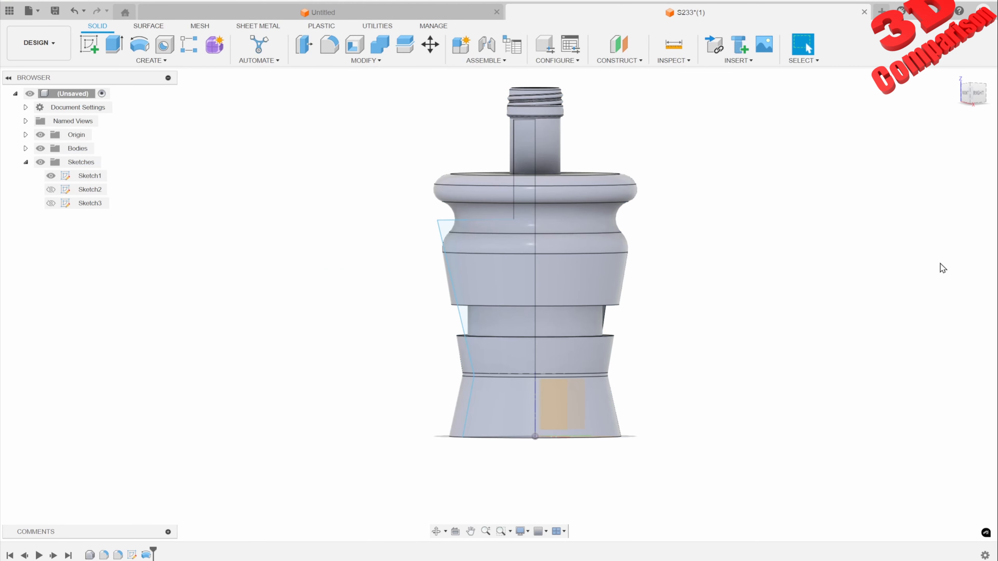